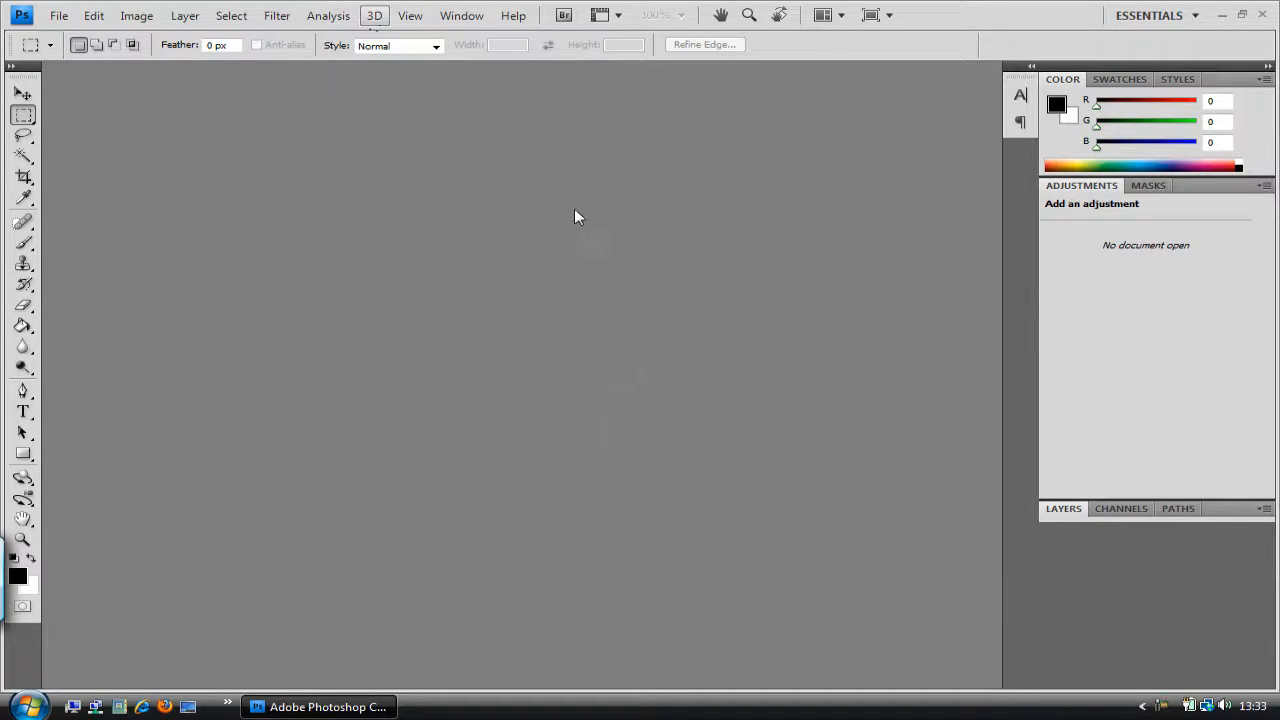
# - Create a new 1280 × 720 pixel RGB document at 72 pixels/inch with transparent background contents
pyautogui.click(374, 15)
pyautogui.click(930, 8)
pyautogui.click(93, 15)
pyautogui.click(60, 37)
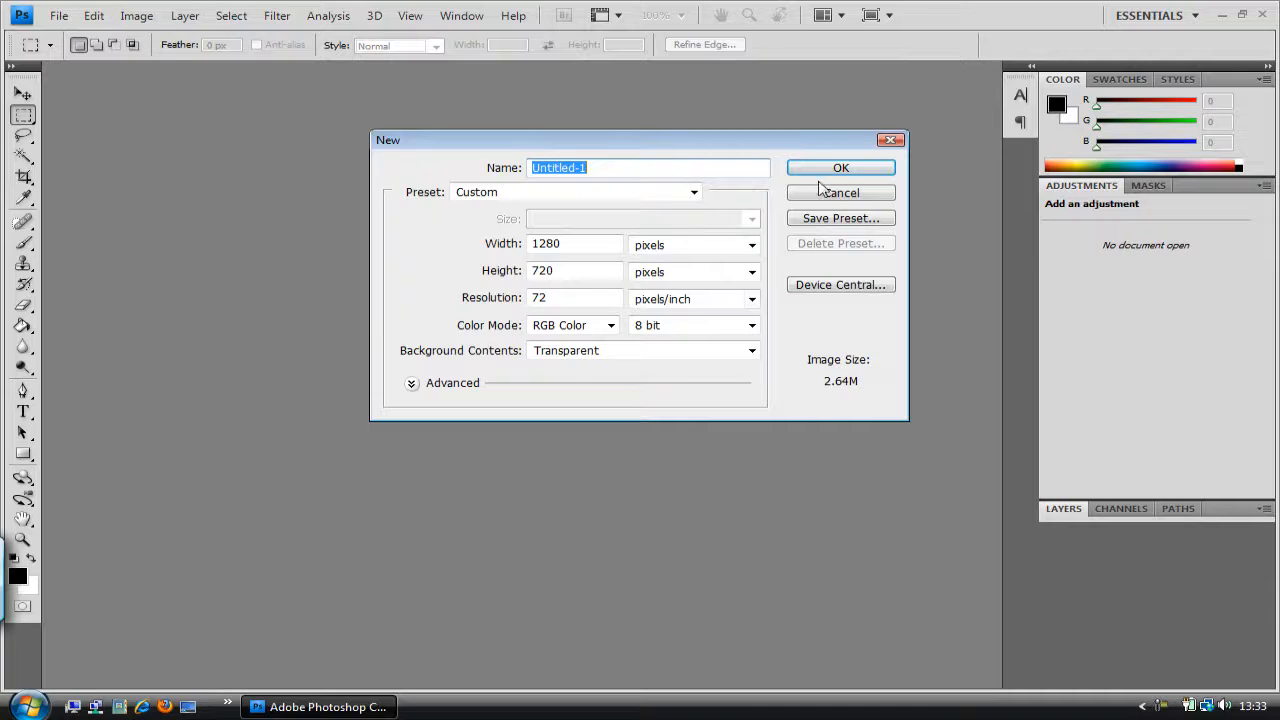
pyautogui.click(835, 166)
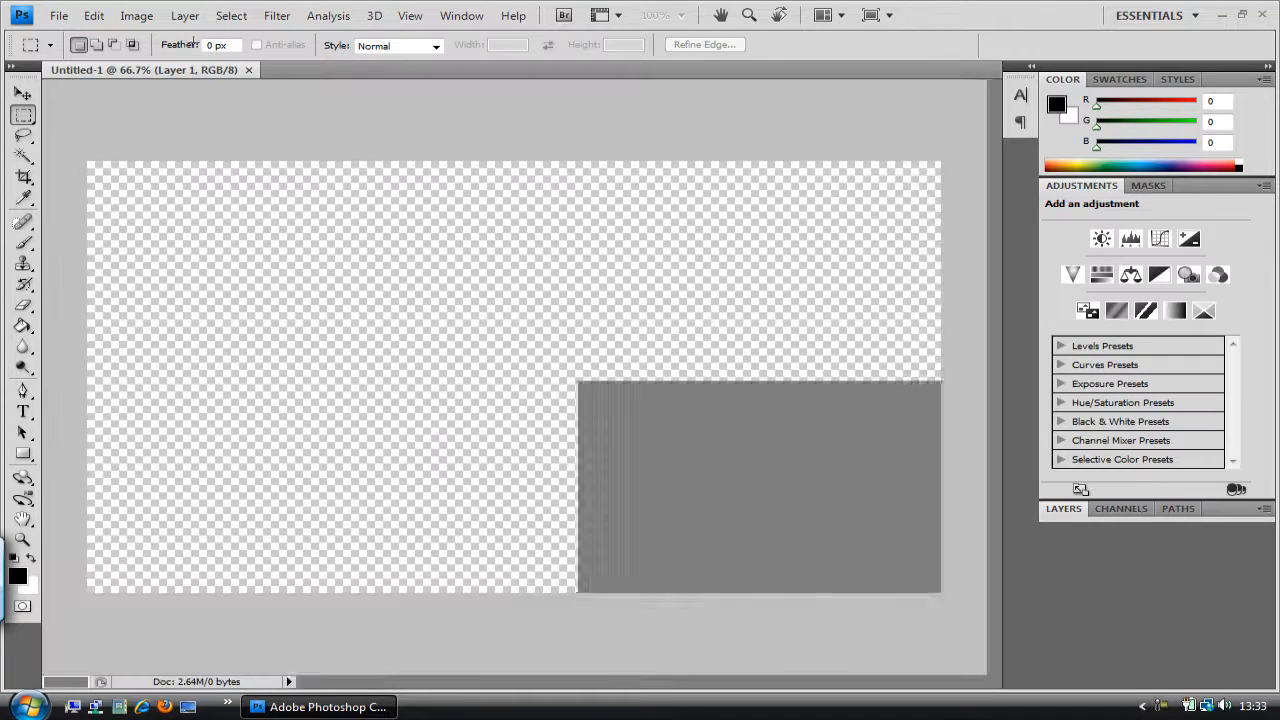
pyautogui.click(61, 17)
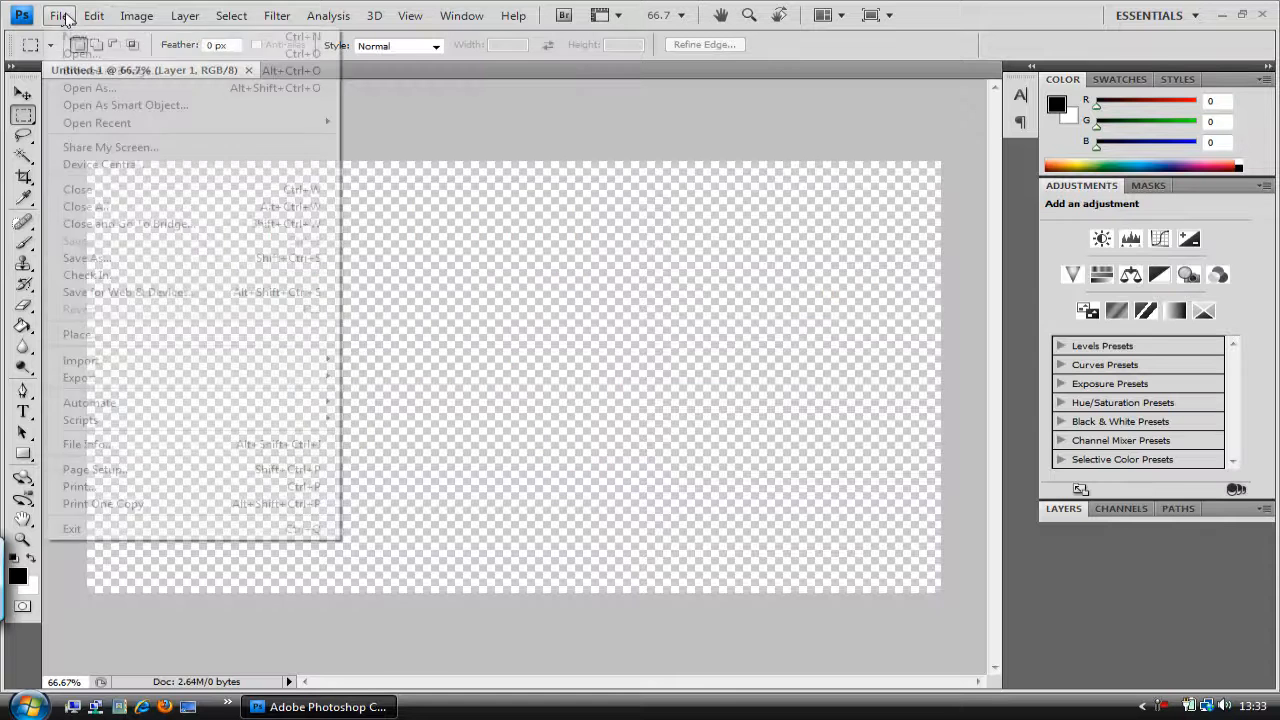
pyautogui.click(65, 19)
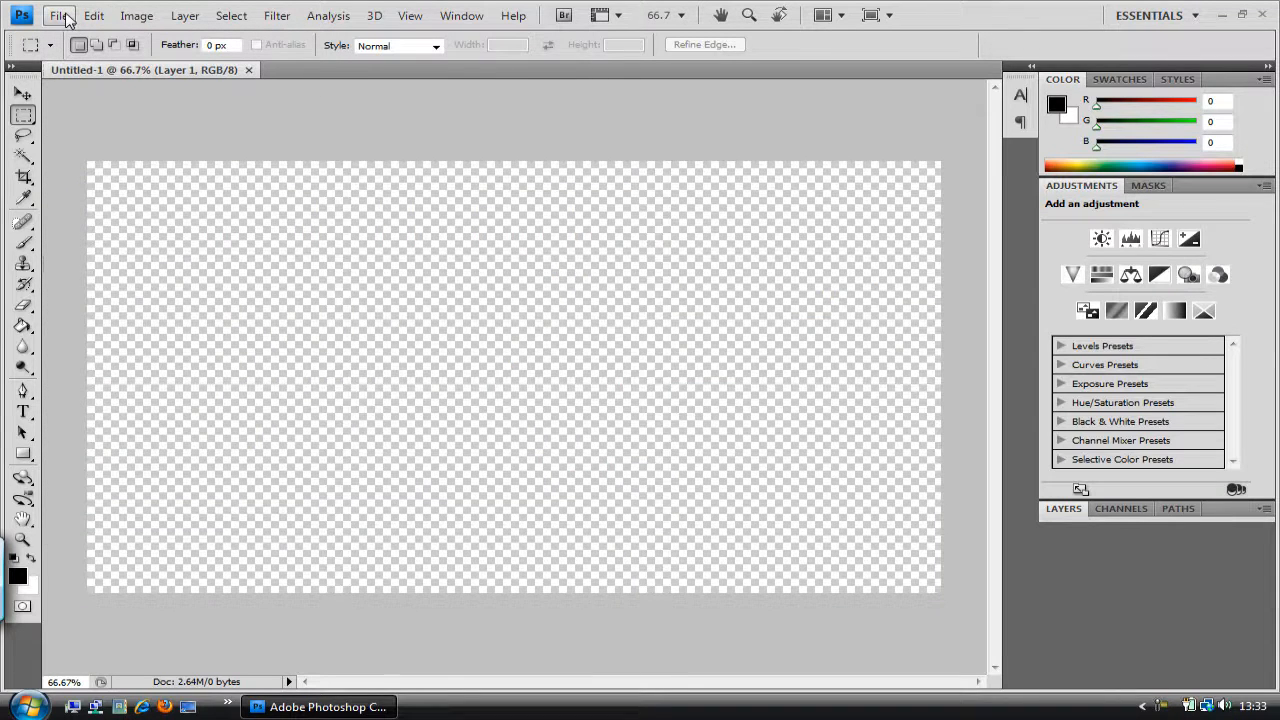
pyautogui.click(63, 17)
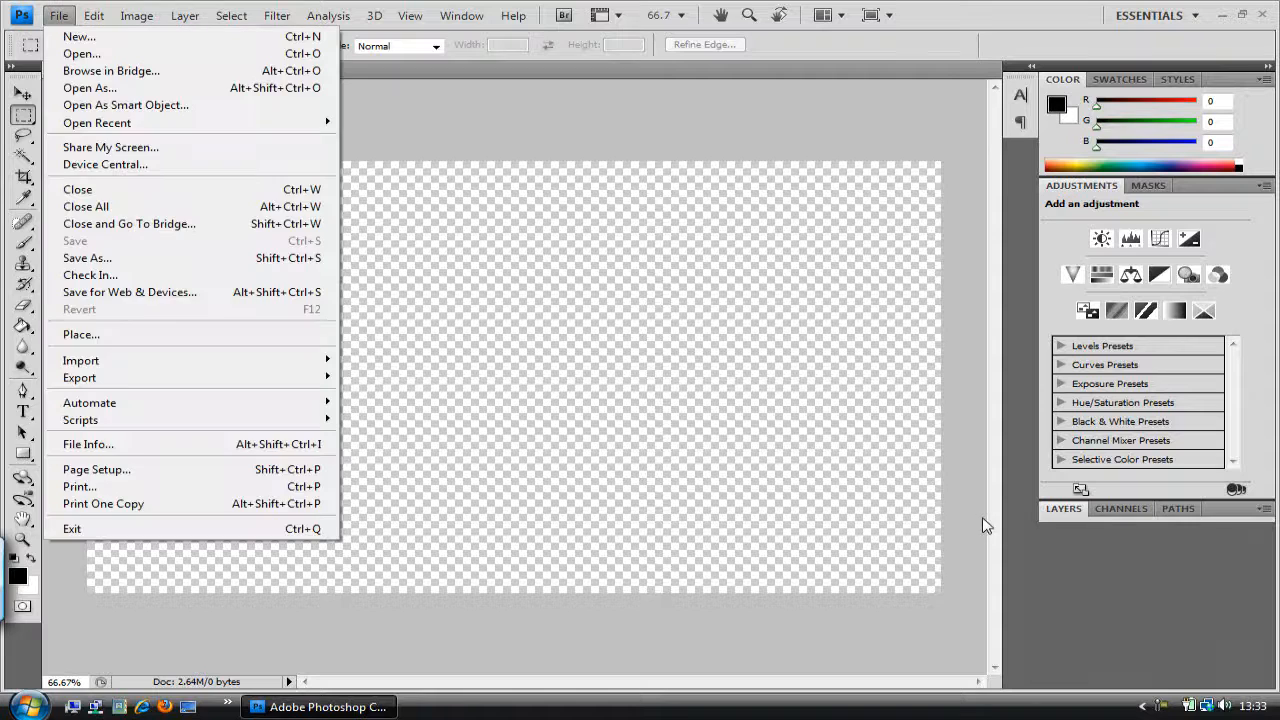
pyautogui.click(975, 520)
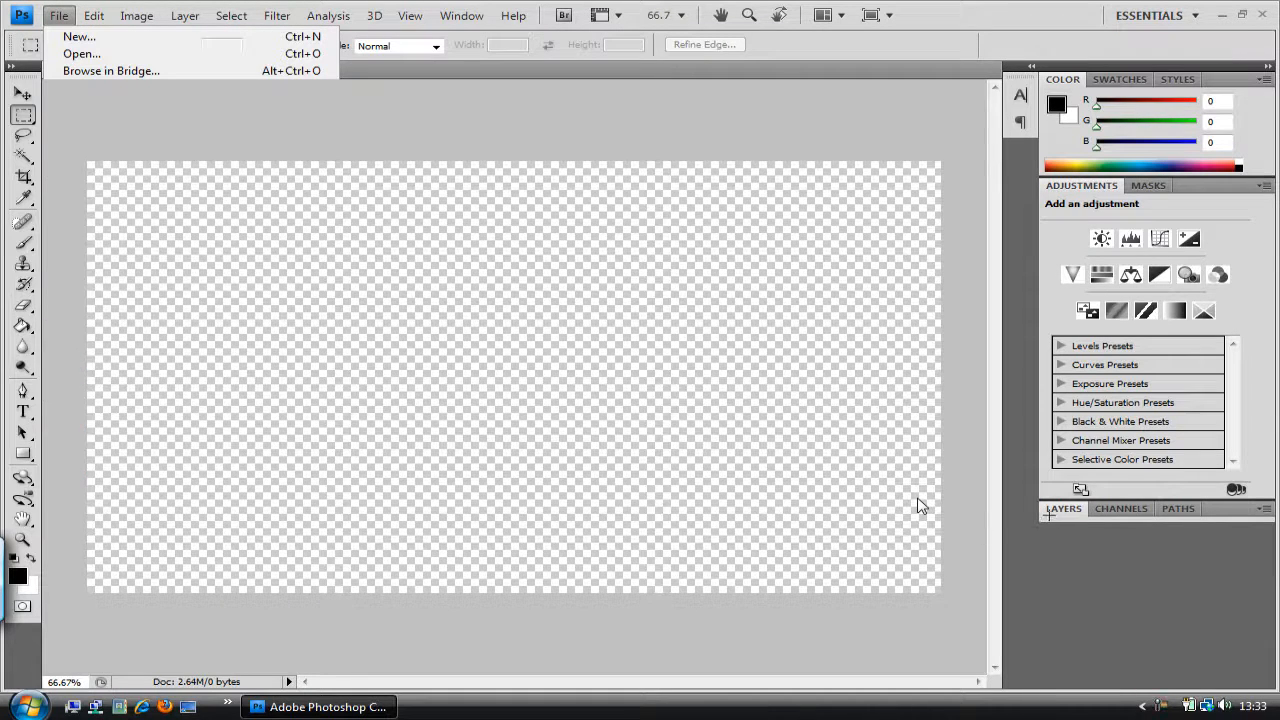
# - Show the document's layers, make white the foreground color and fill Layer 1 with it
pyautogui.click(1055, 516)
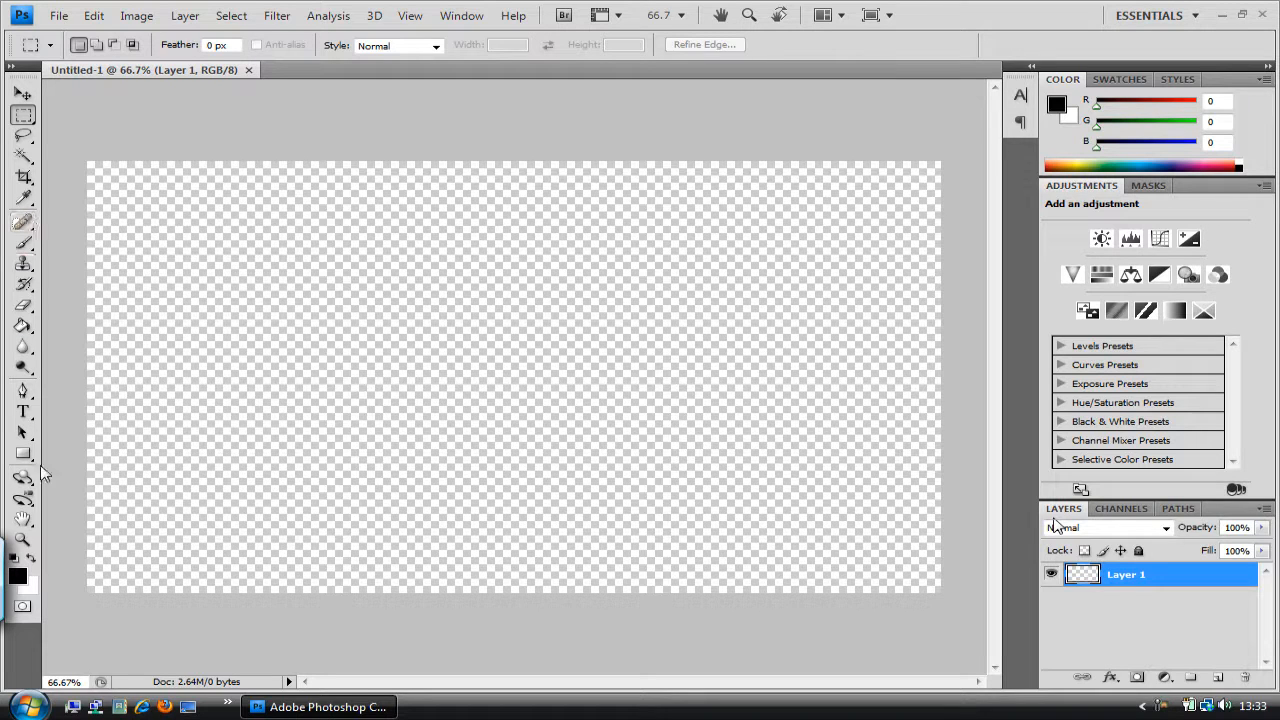
pyautogui.click(31, 557)
pyautogui.click(24, 327)
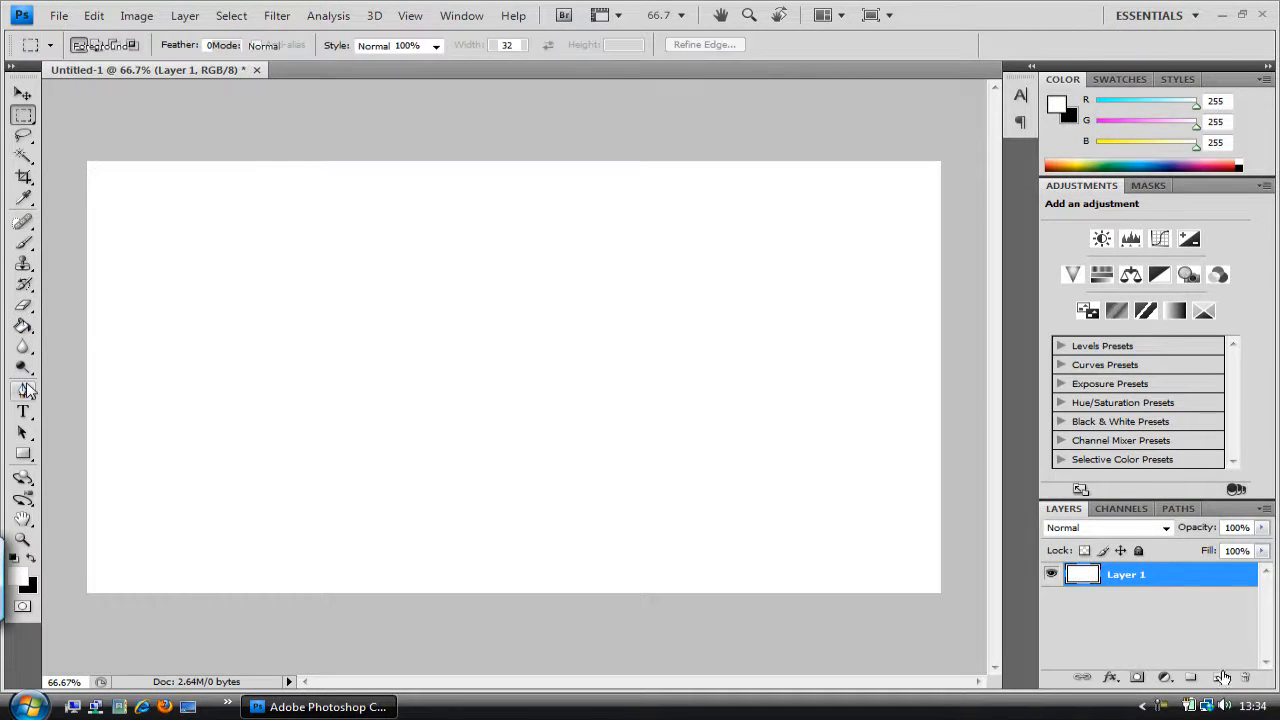
# - Add a new layer above the white one and set the text color to red, with R at 255
pyautogui.click(1218, 677)
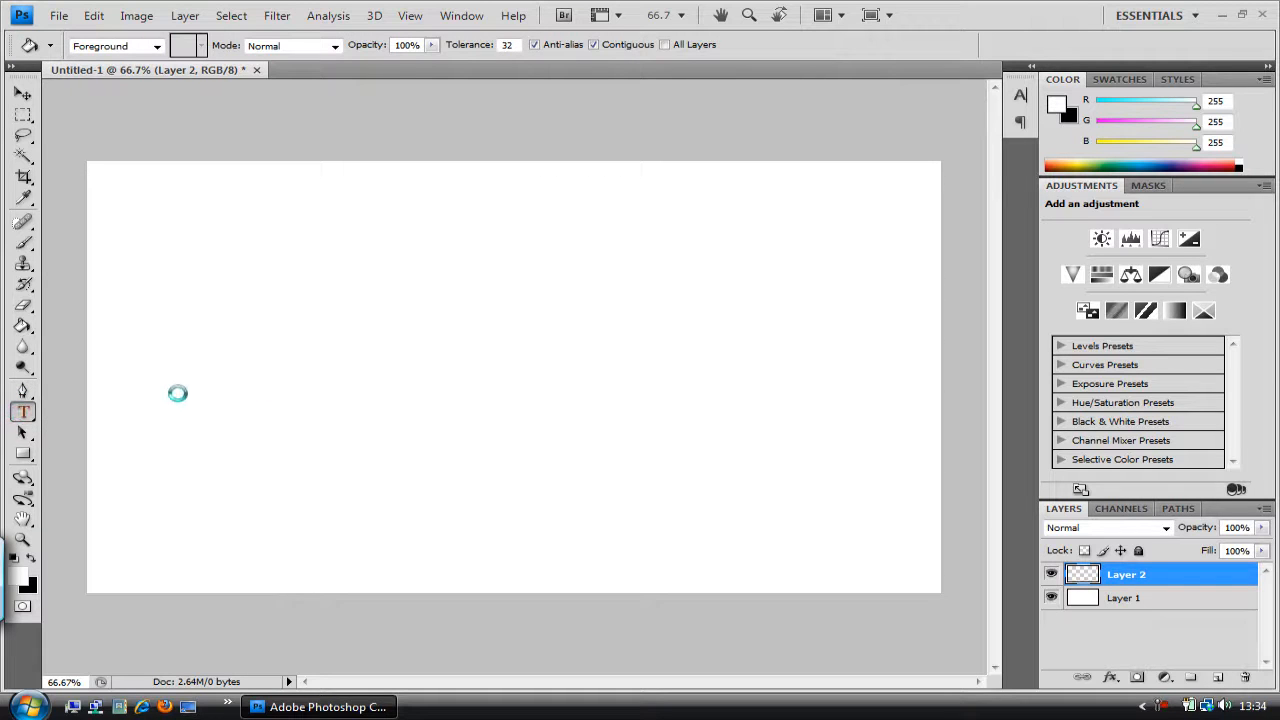
pyautogui.press('t')
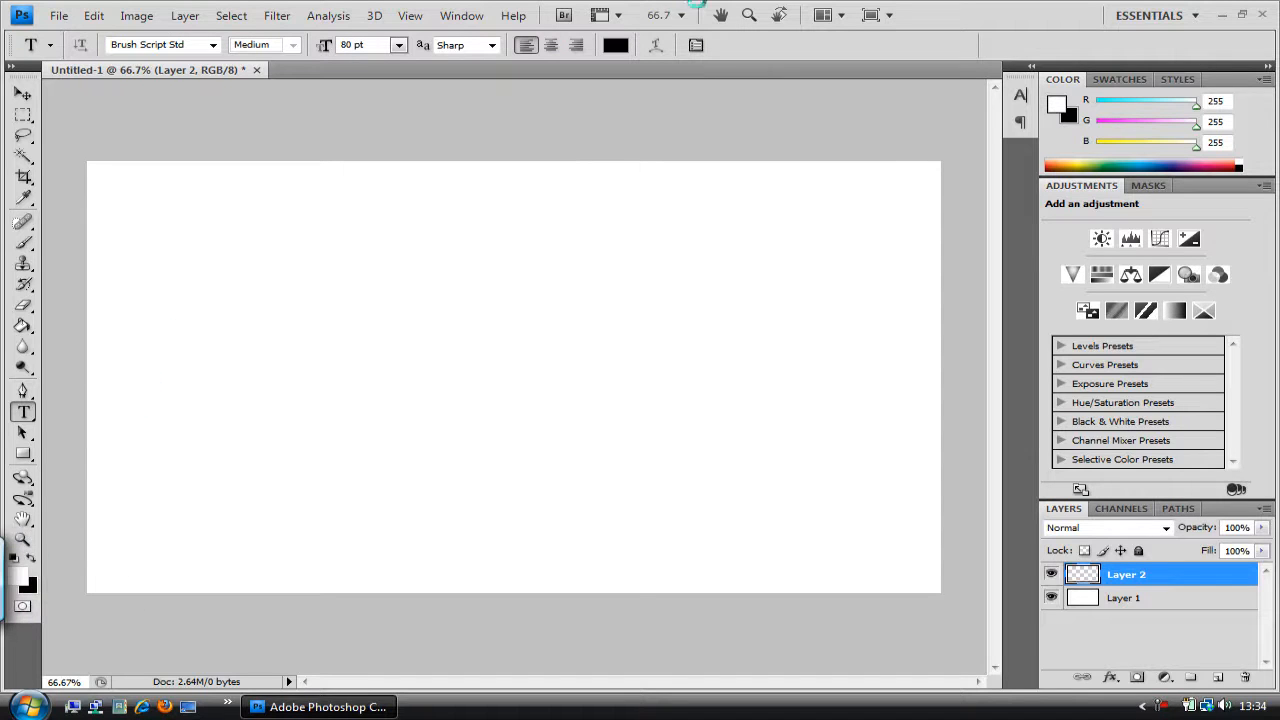
pyautogui.click(615, 45)
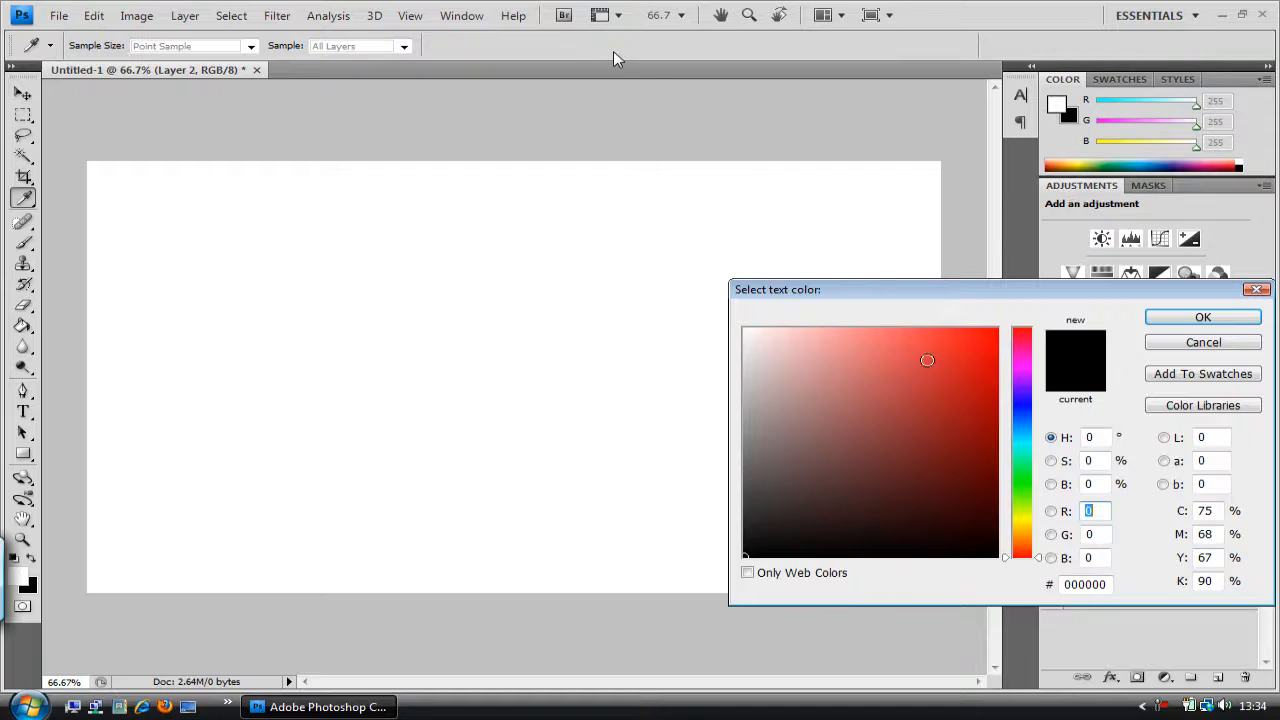
pyautogui.write('255')
pyautogui.click(1176, 321)
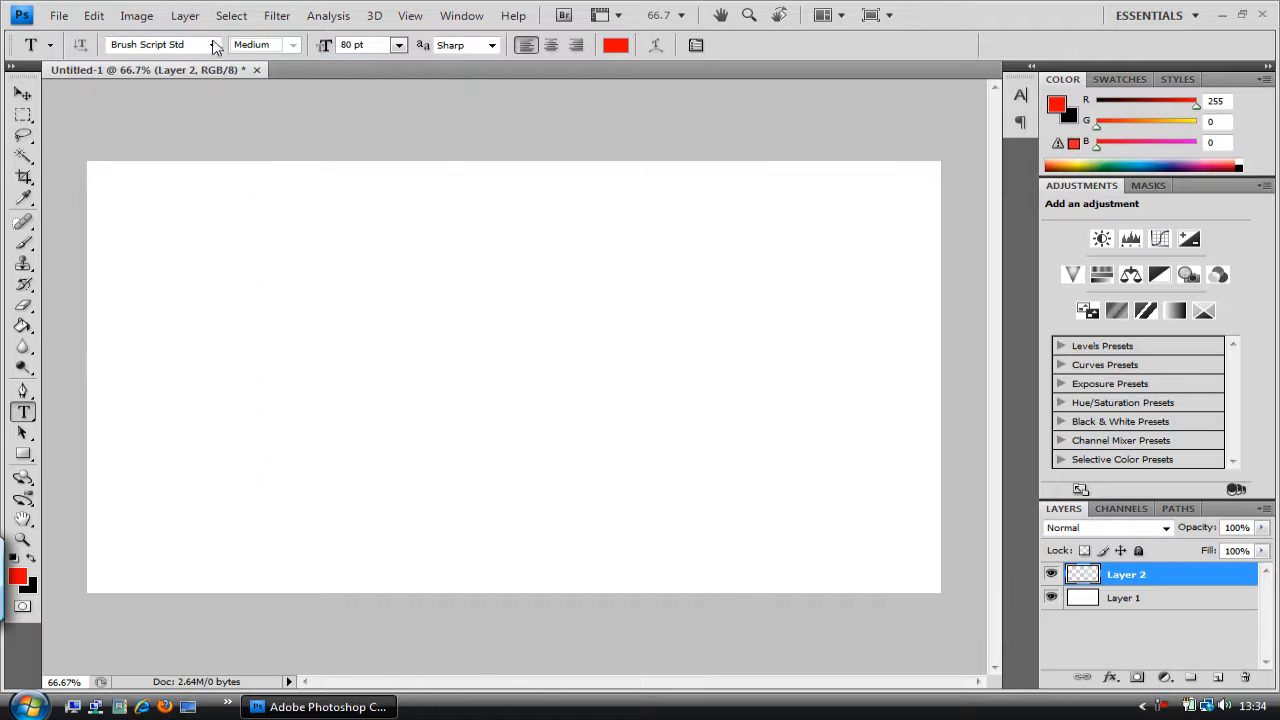
# - Set the text font to Bebas Neue
pyautogui.click(215, 45)
pyautogui.click(215, 45)
pyautogui.click(215, 45)
pyautogui.moveTo(409, 143); pyautogui.dragTo(416, 100)
pyautogui.click(244, 319)
# - Add the text "Insidegraphics" to the canvas and move it near the middle
pyautogui.click(315, 392)
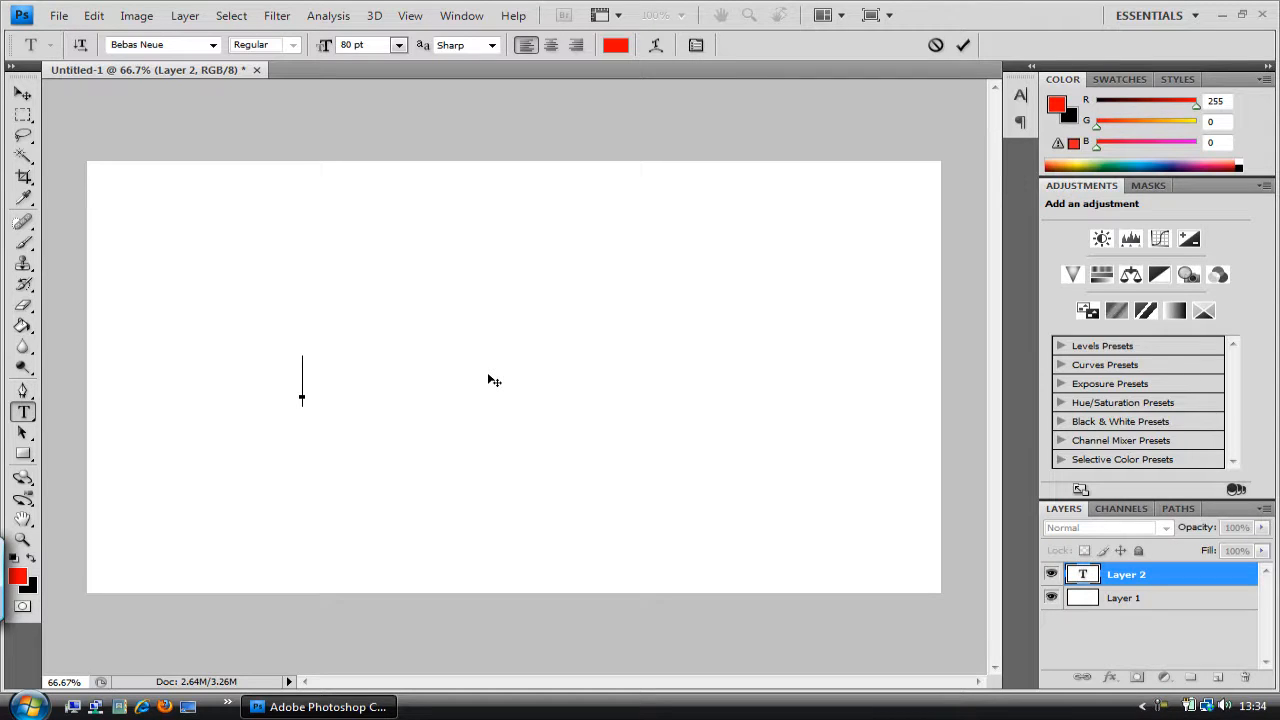
pyautogui.moveTo(485, 378); pyautogui.dragTo(483, 378)
pyautogui.click(28, 707)
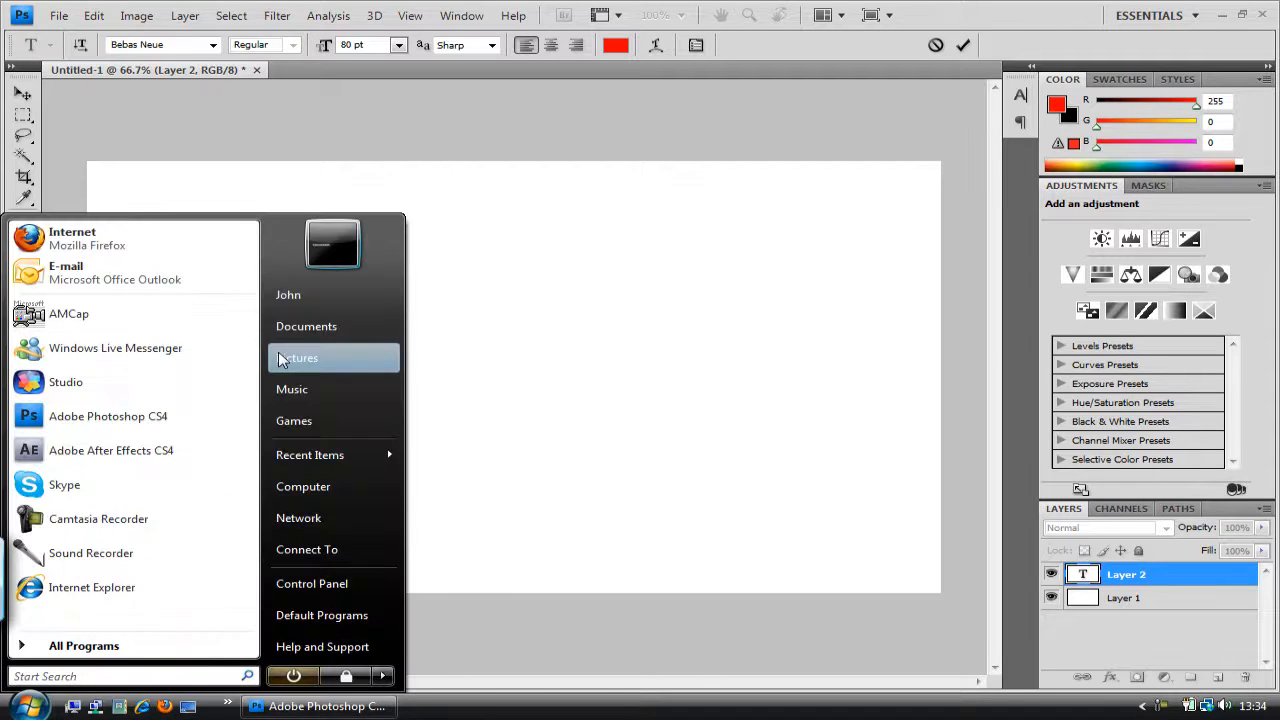
pyautogui.click(441, 354)
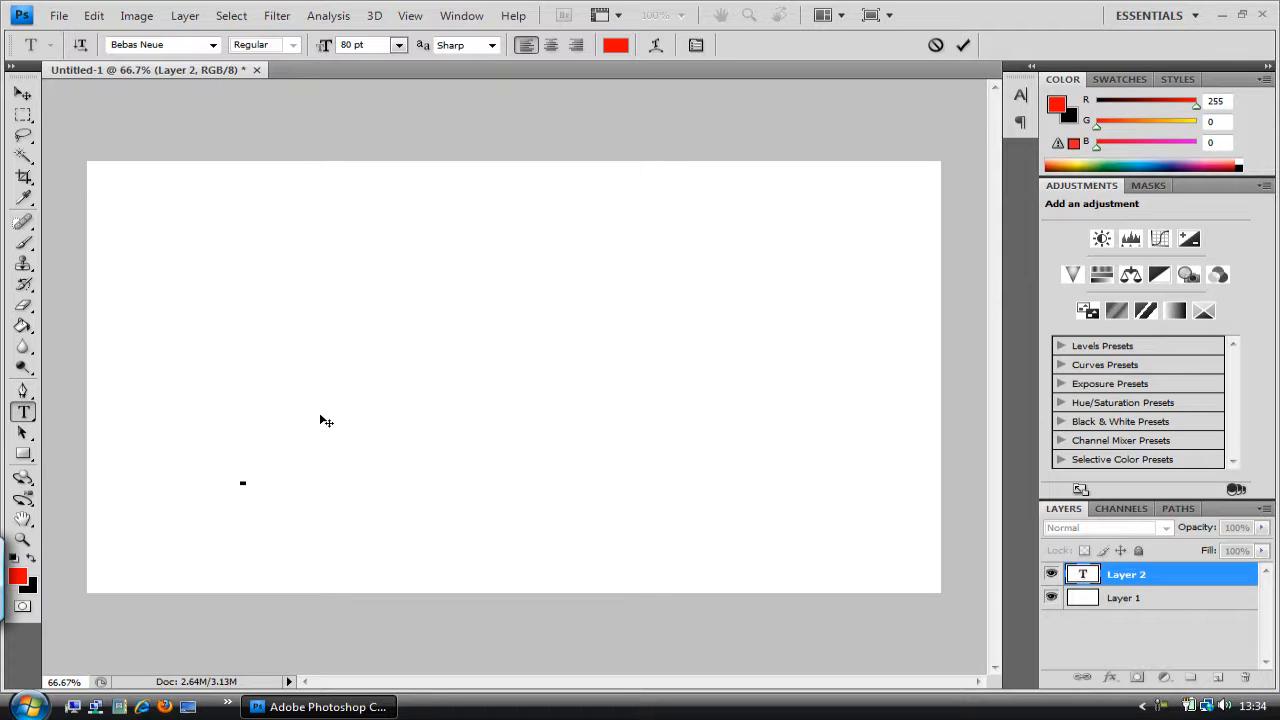
pyautogui.write('INSIDE')
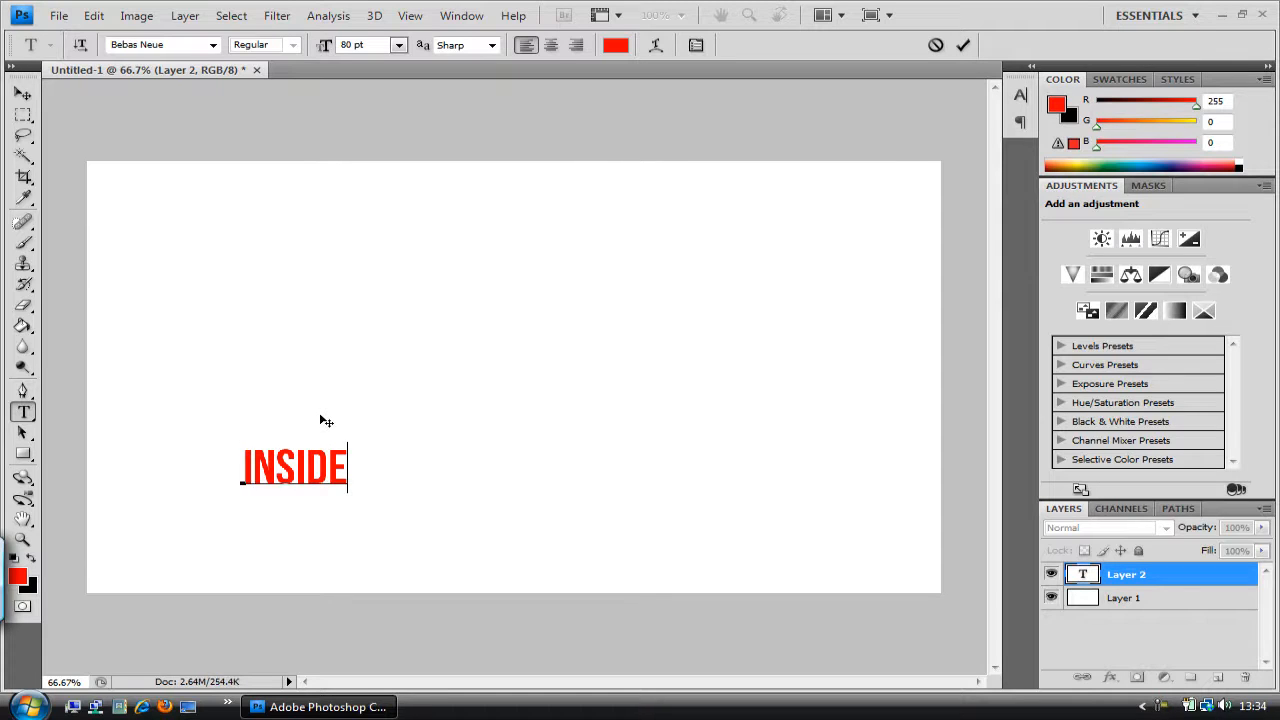
pyautogui.write('graphics')
pyautogui.click(23, 93)
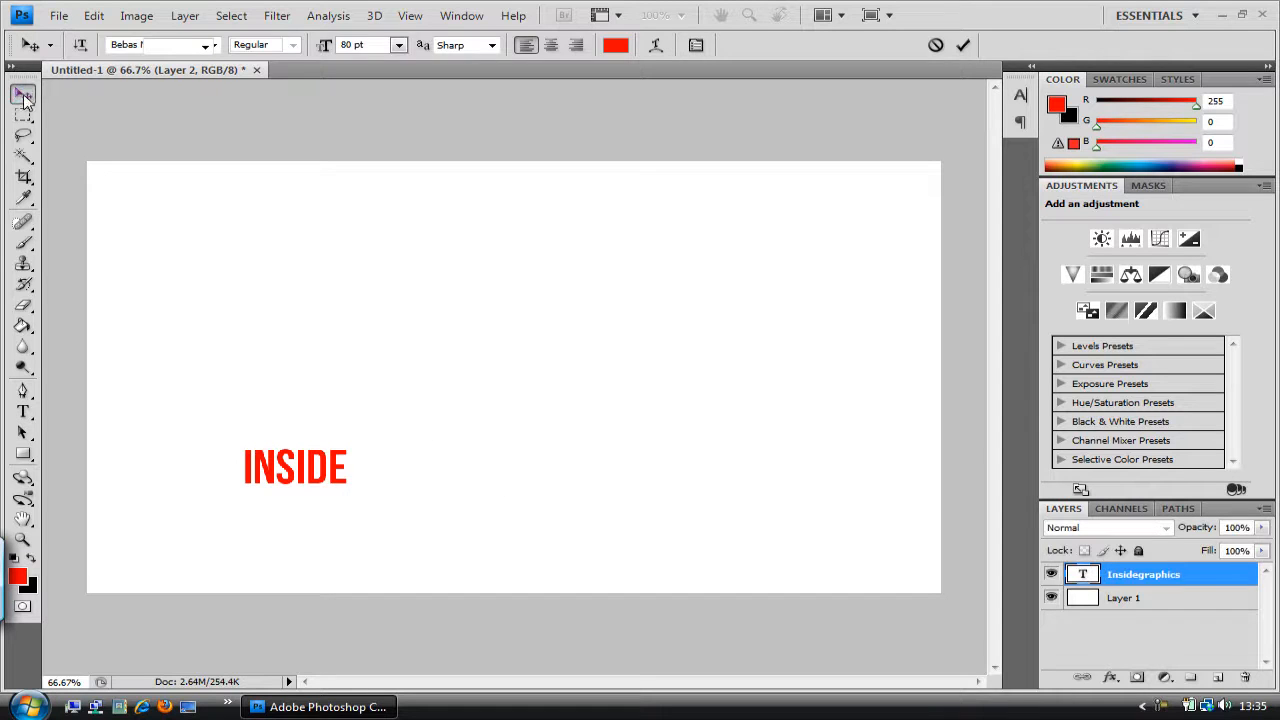
pyautogui.moveTo(523, 412); pyautogui.dragTo(535, 472)
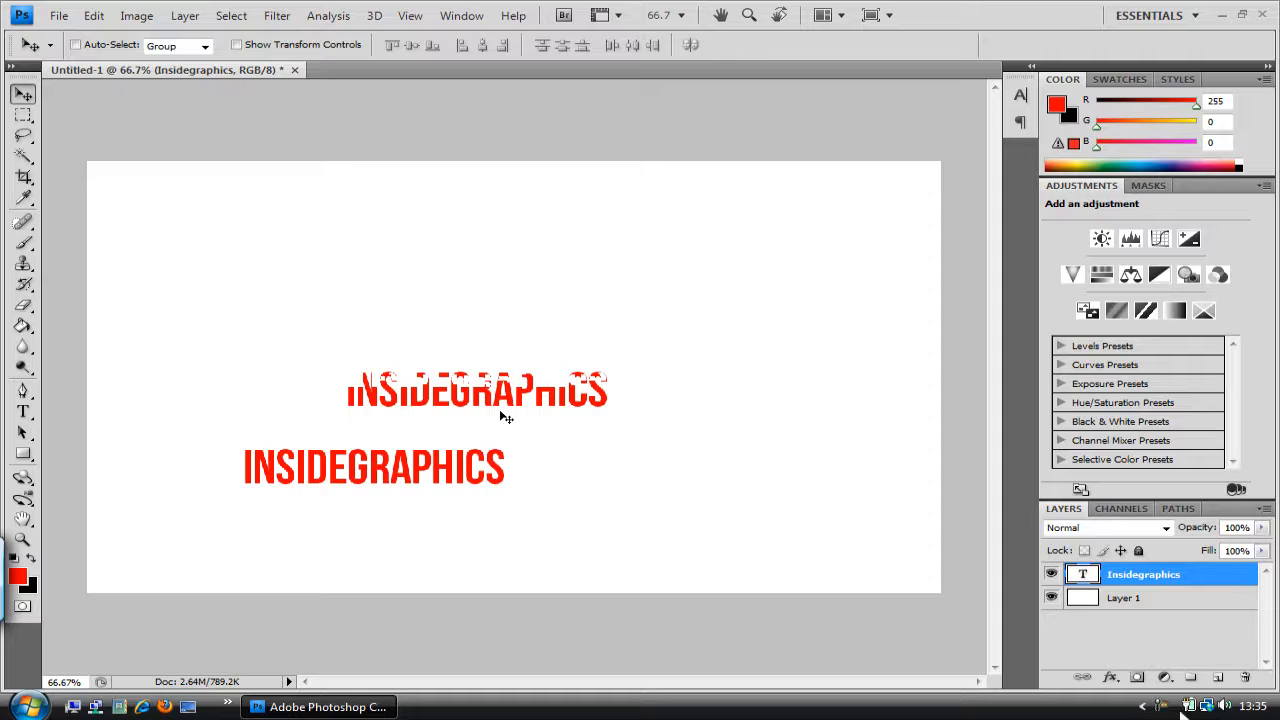
# - Add a drop shadow to the Insidegraphics text layer and set its opacity to 100%
pyautogui.doubleClick(1143, 575)
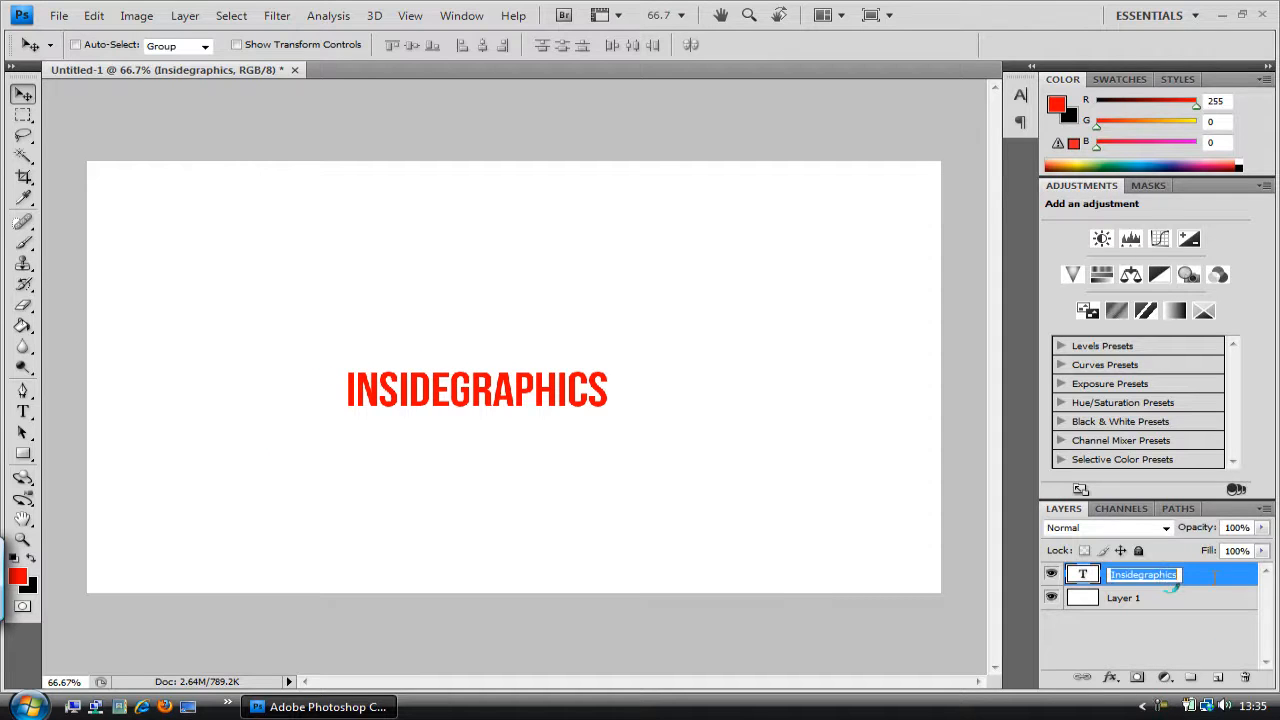
pyautogui.press('Return')
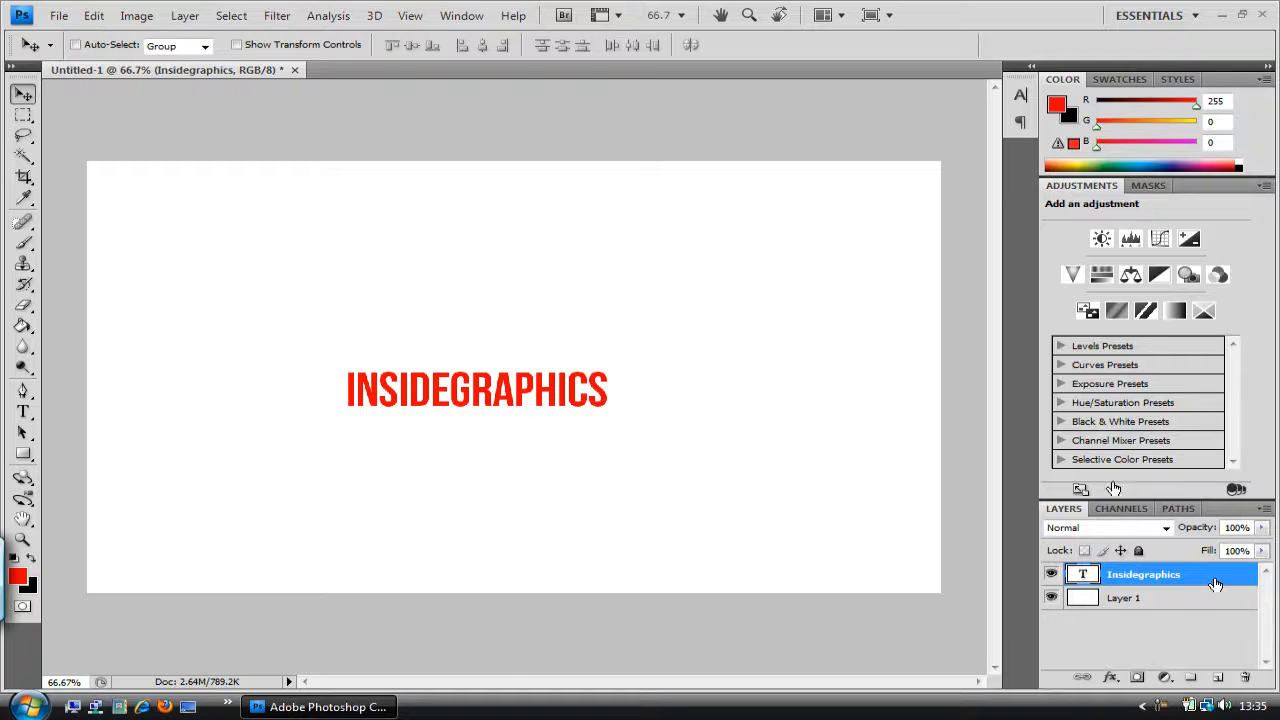
pyautogui.doubleClick(1205, 576)
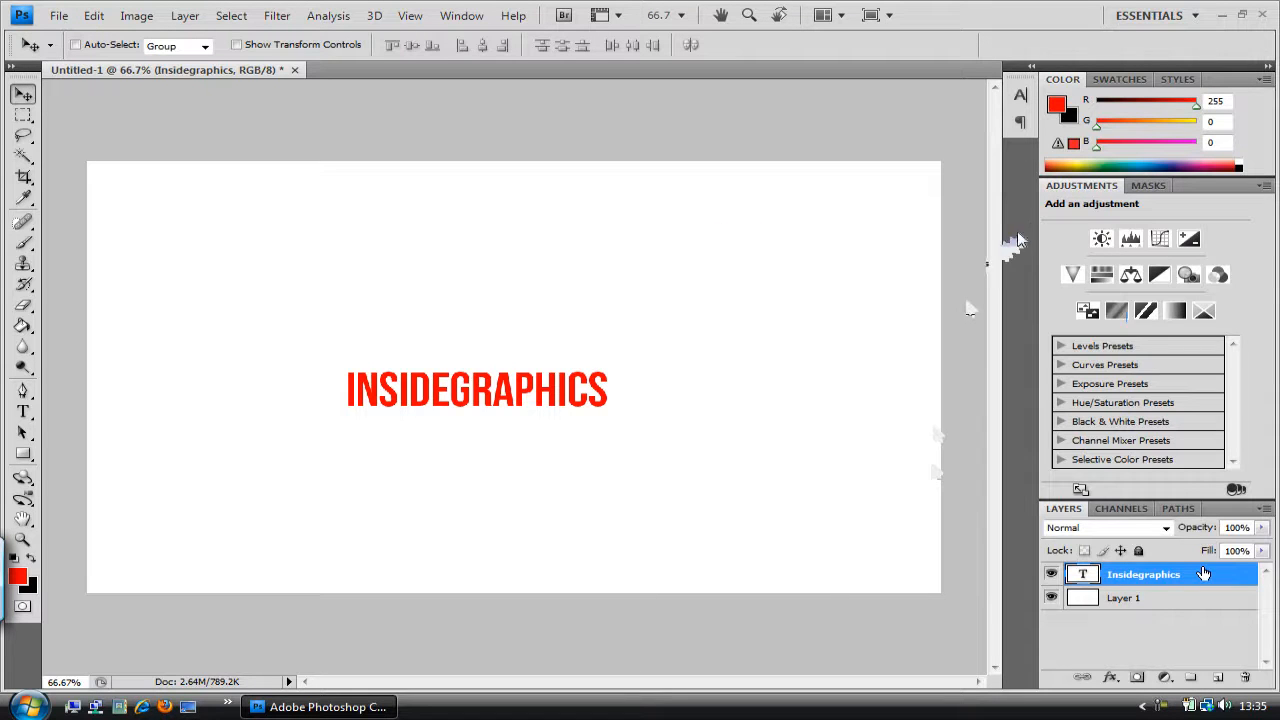
pyautogui.moveTo(1028, 236); pyautogui.dragTo(710, 121)
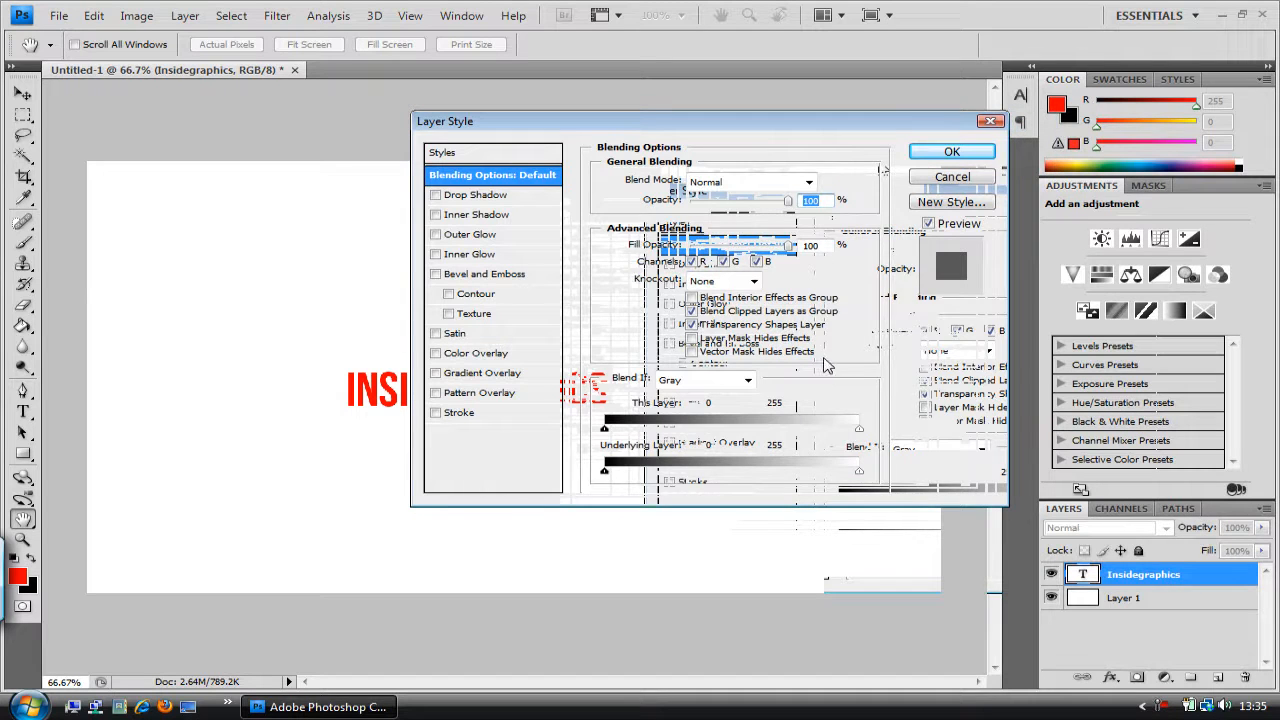
pyautogui.click(472, 195)
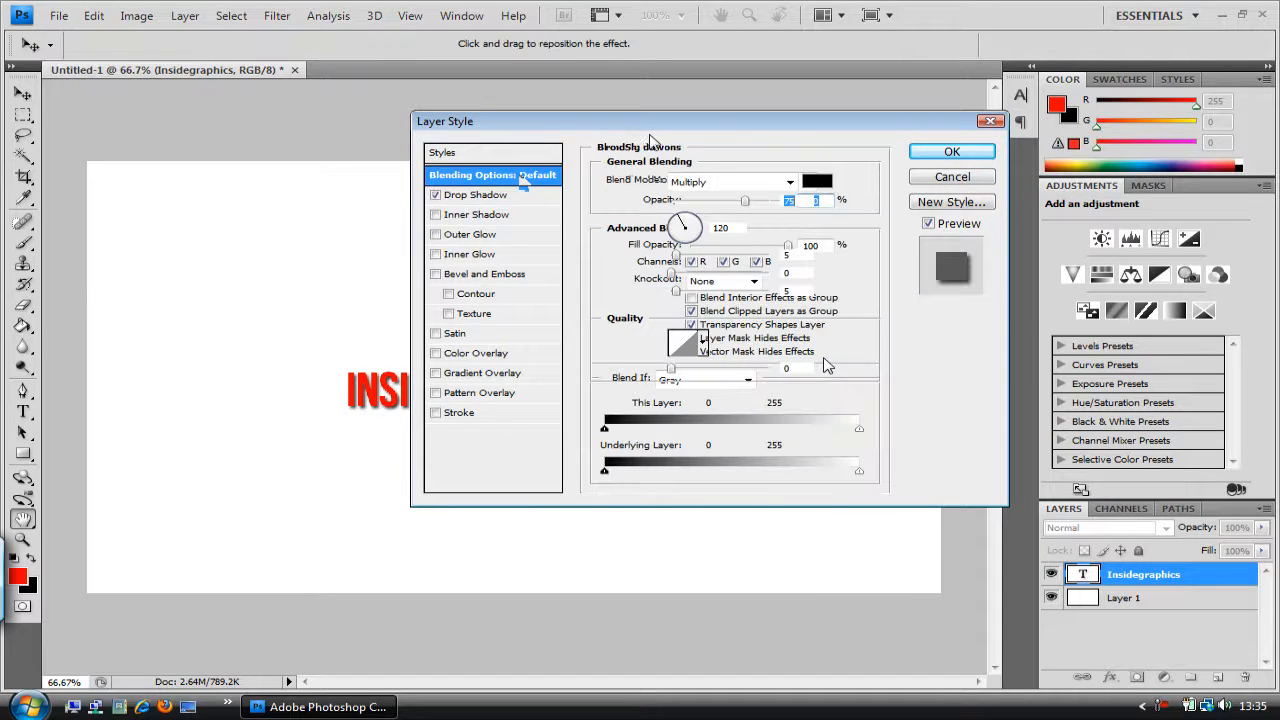
pyautogui.moveTo(710, 131); pyautogui.dragTo(735, 135)
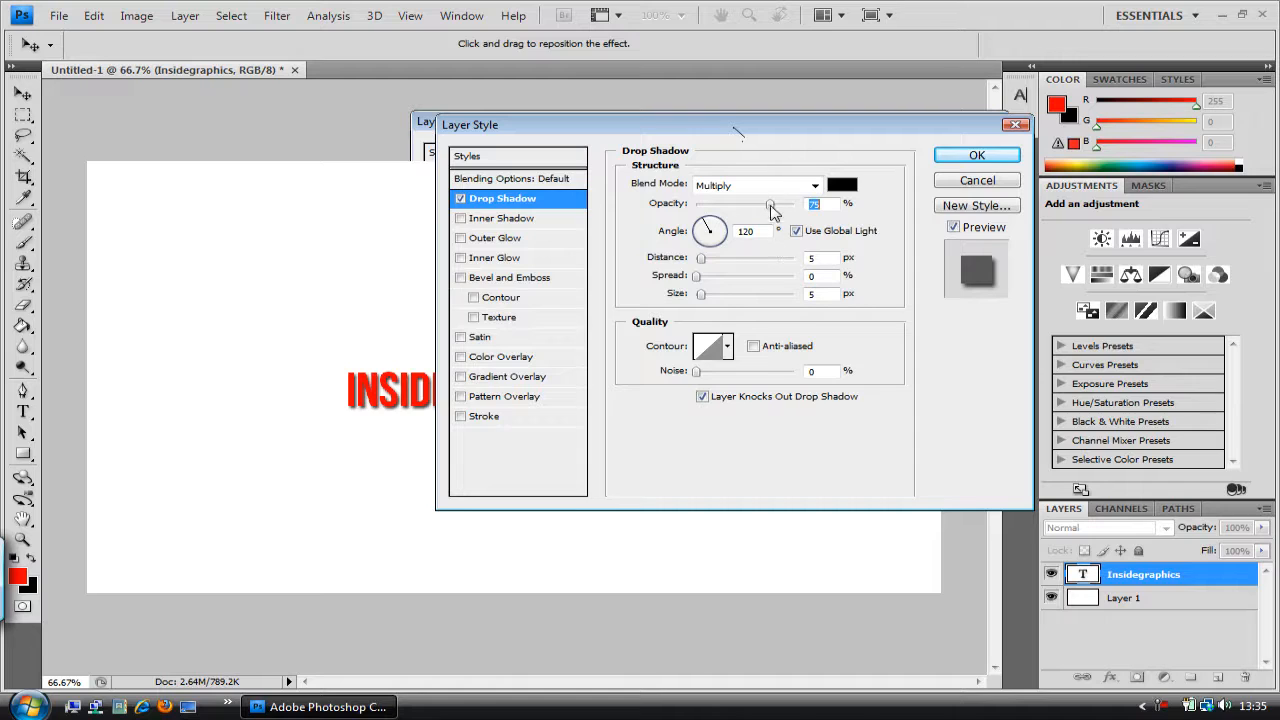
pyautogui.moveTo(770, 204); pyautogui.dragTo(808, 205)
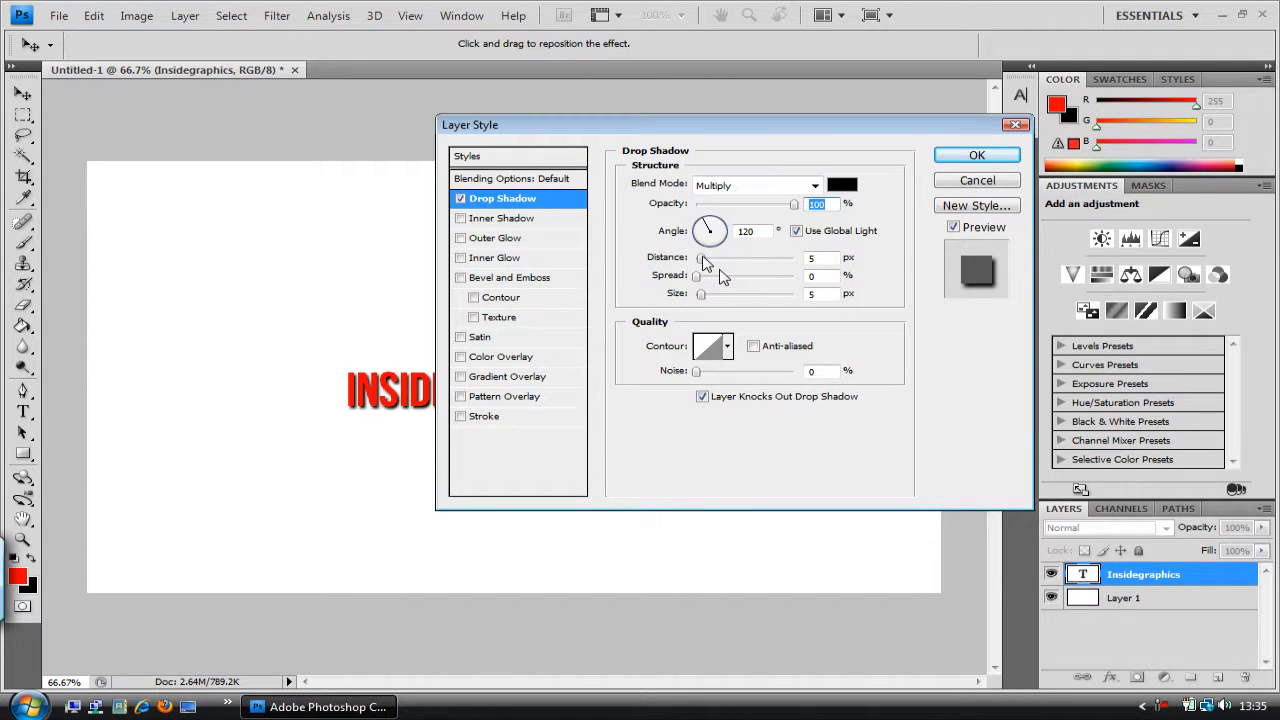
# - Set the drop shadow's spread to 100%, increase its size slightly and apply the layer style
pyautogui.moveTo(700, 276); pyautogui.dragTo(795, 277)
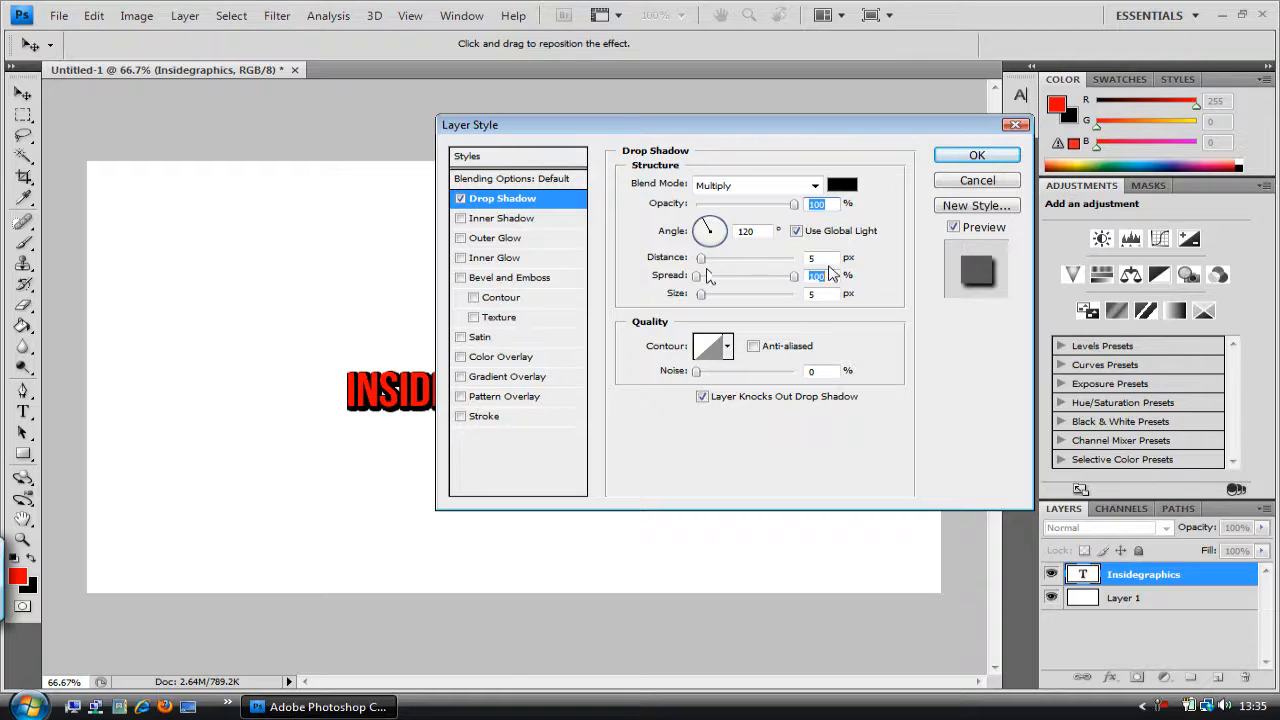
pyautogui.press('Tab')
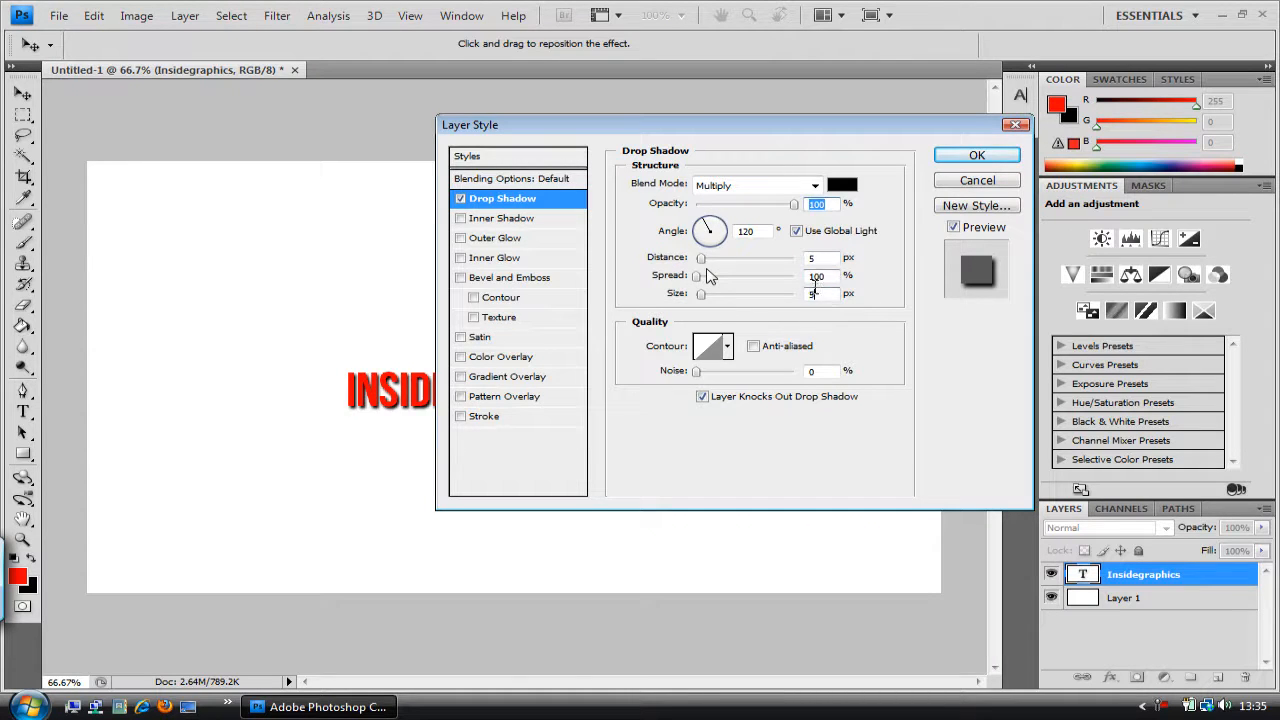
pyautogui.press('Up')
pyautogui.press('Up')
pyautogui.press('Down')
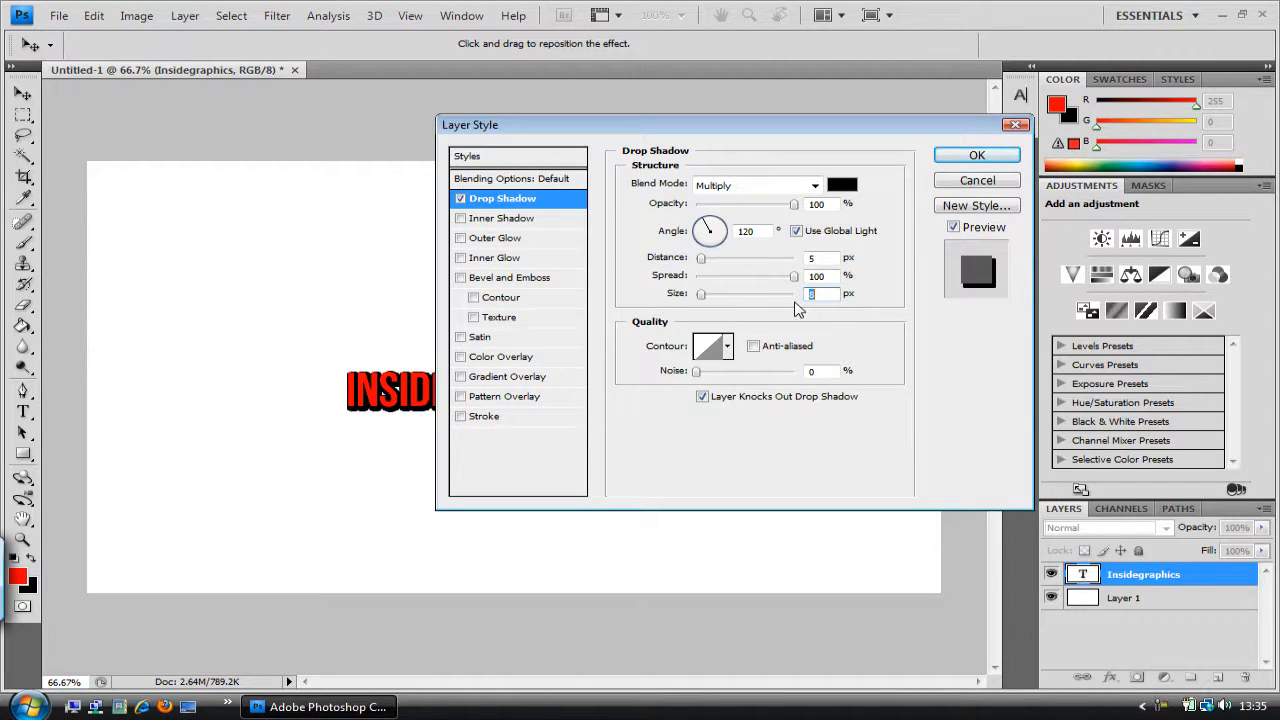
pyautogui.click(977, 155)
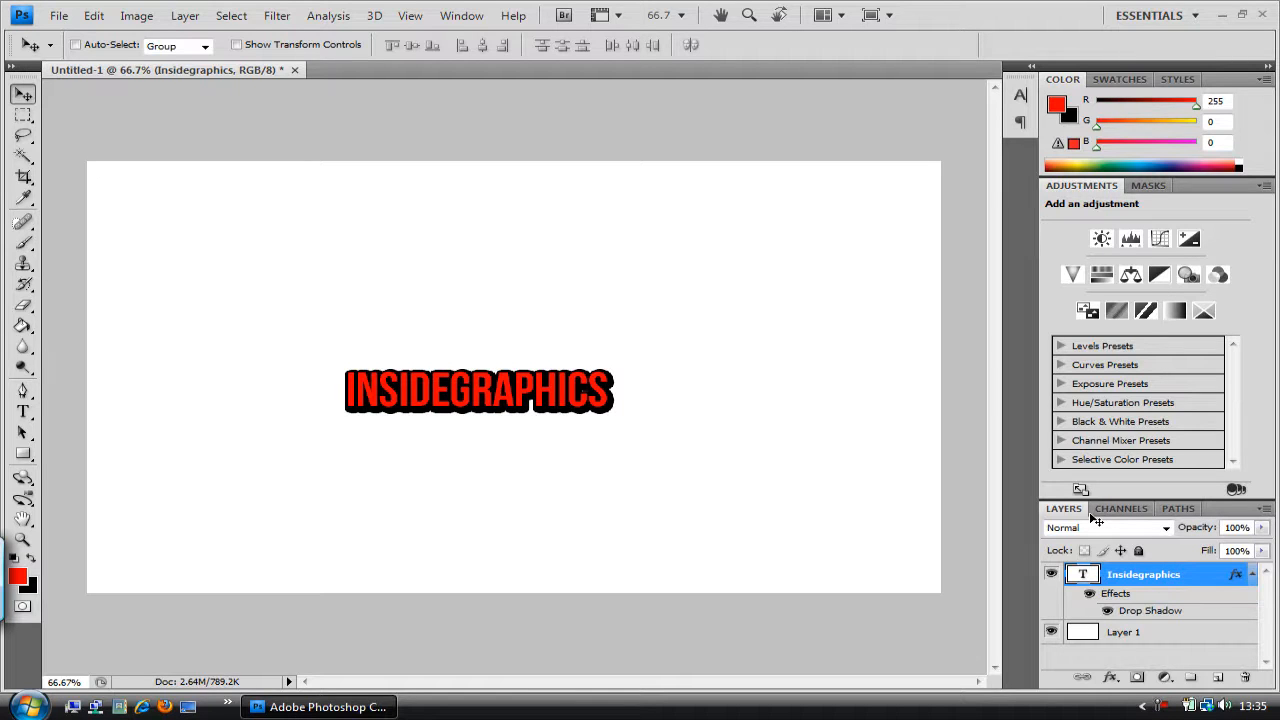
# - Enable Bevel and Emboss on the Insidegraphics text layer with the Inner Bevel style
pyautogui.doubleClick(1183, 573)
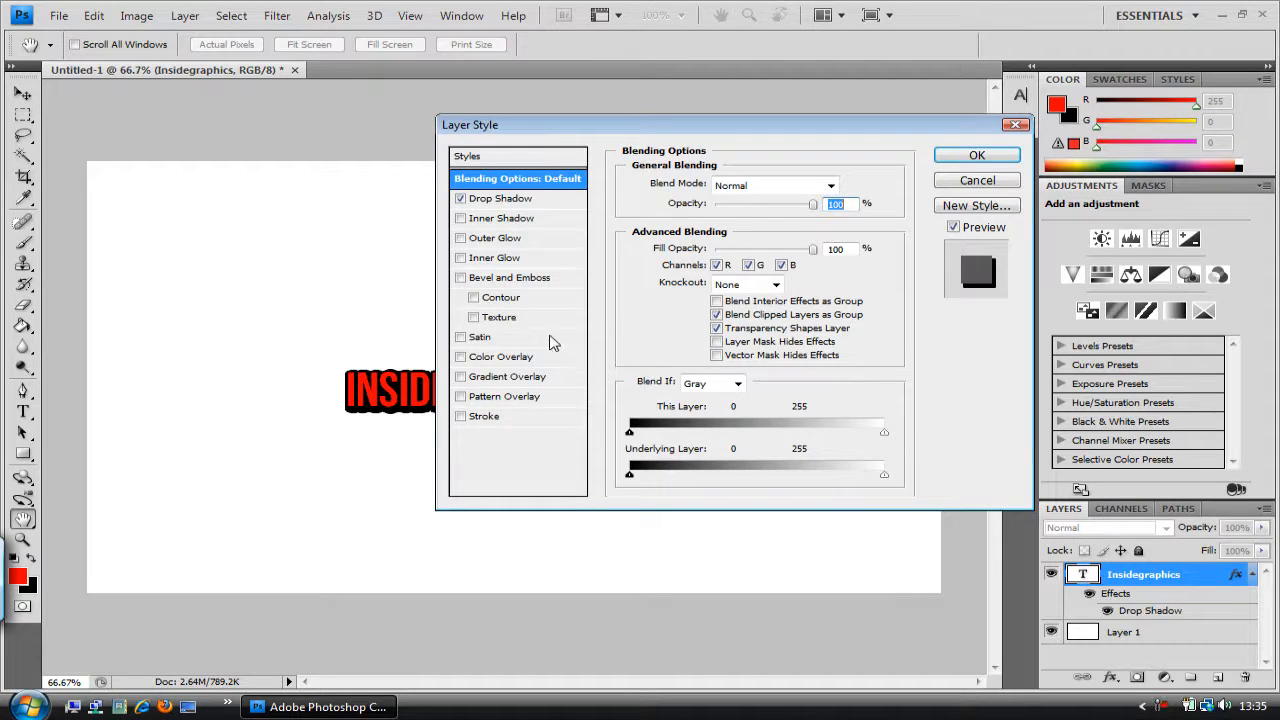
pyautogui.click(506, 279)
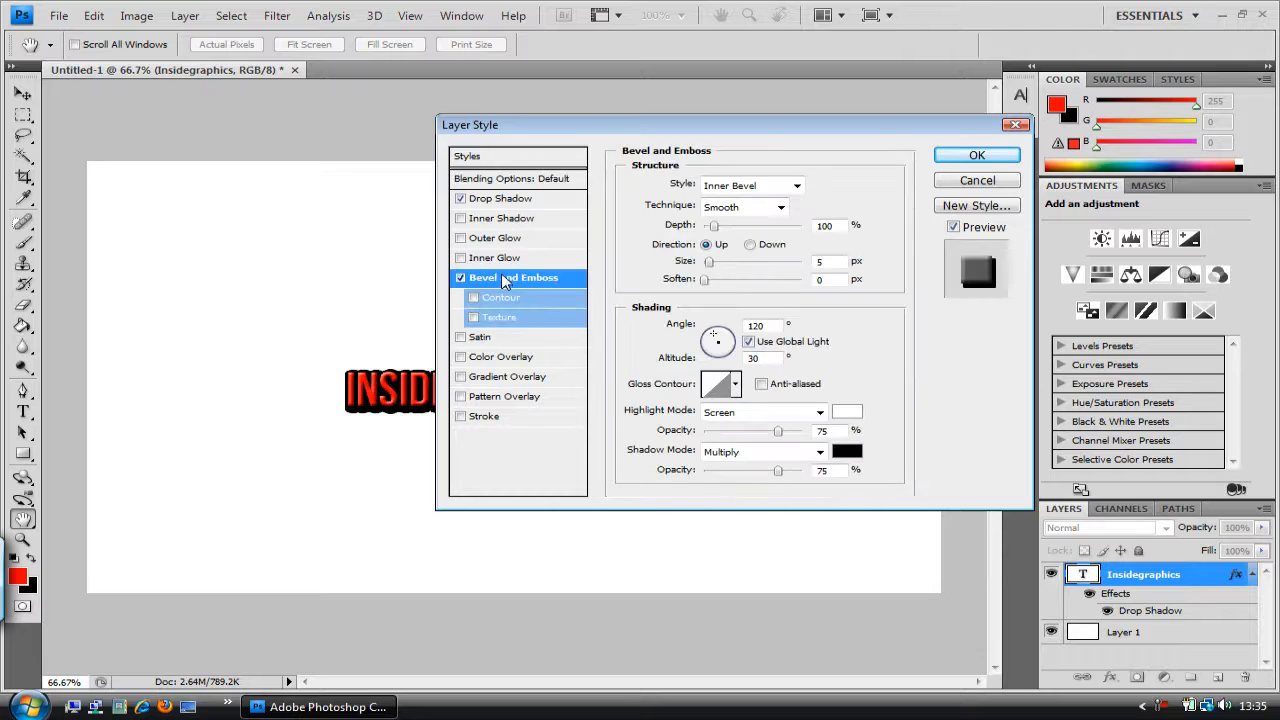
pyautogui.press('Tab')
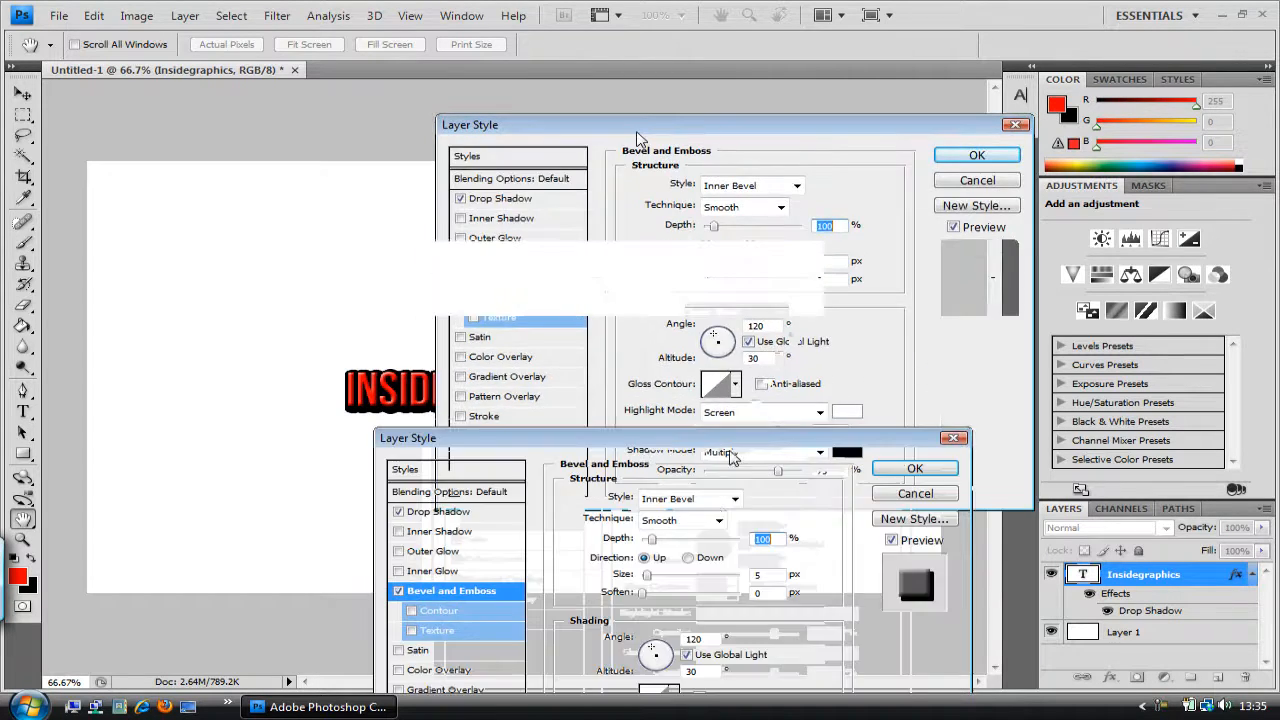
pyautogui.moveTo(794, 131)
pyautogui.mouseDown()
pyautogui.moveTo(714, 505)
pyautogui.moveTo(761, 197)
pyautogui.moveTo(792, 126)
pyautogui.mouseUp()
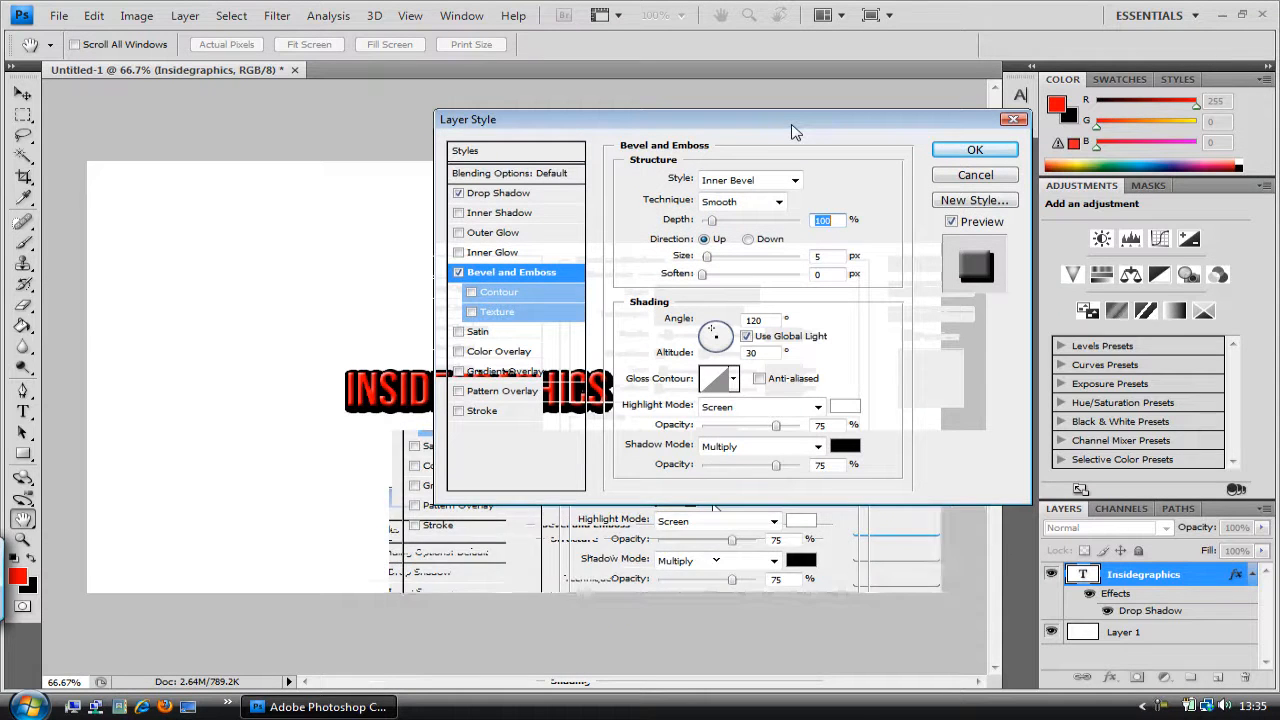
# - Turn off both the drop shadow and the Bevel and Emboss effect on the text layer
pyautogui.click(458, 193)
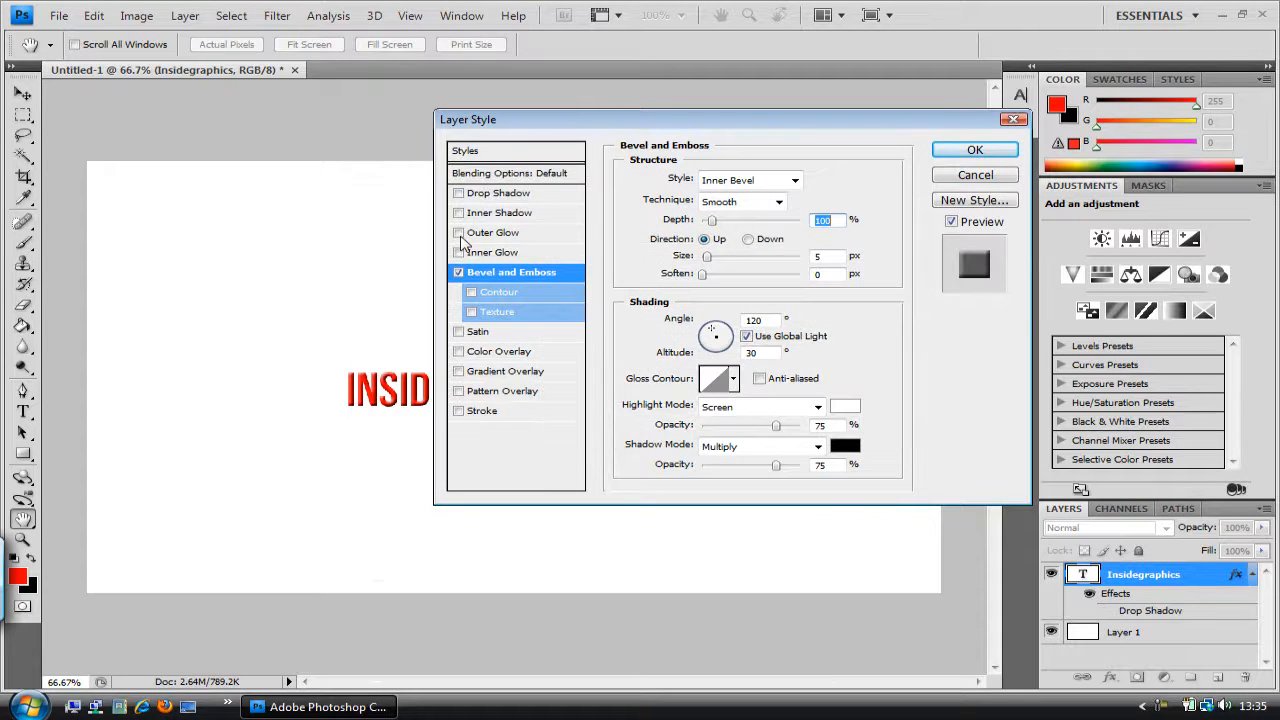
pyautogui.click(458, 272)
pyautogui.click(970, 150)
pyautogui.press('v')
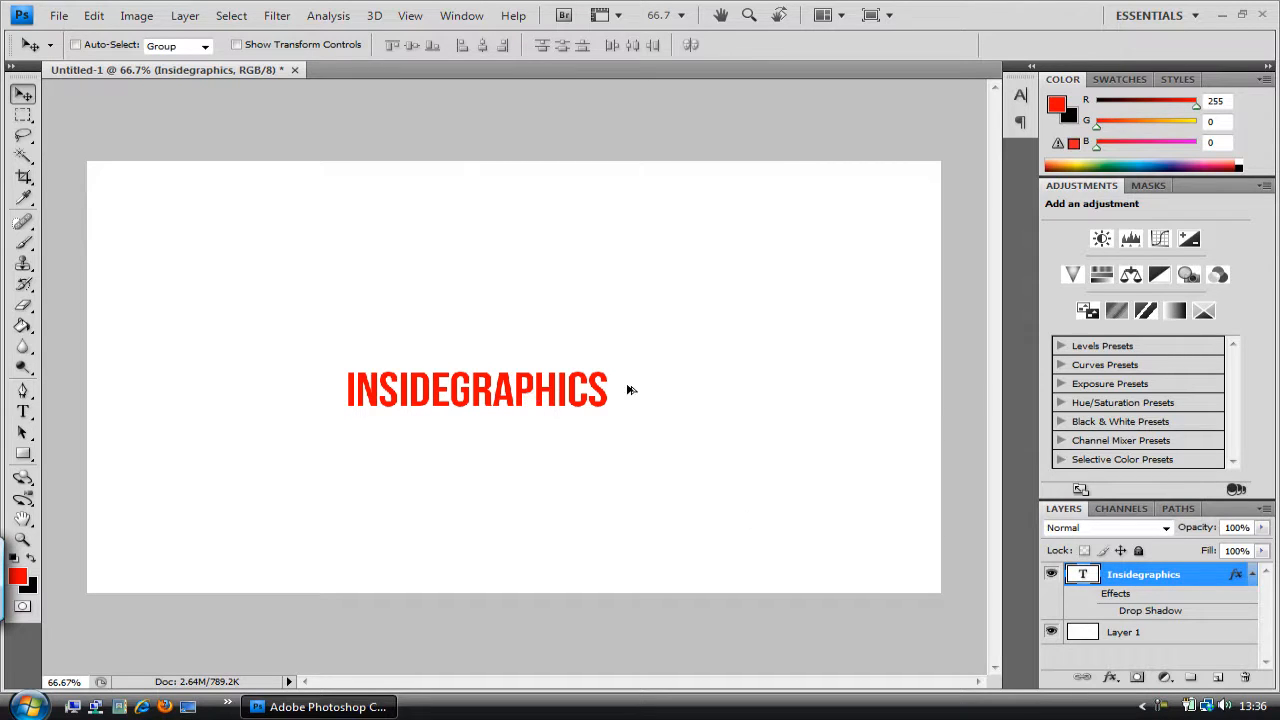
# - Build an extruded 3D look by stacking ten duplicates of the Insidegraphics text layer, nudging successive copies right and down
pyautogui.hotkey('ctrl', 'j')
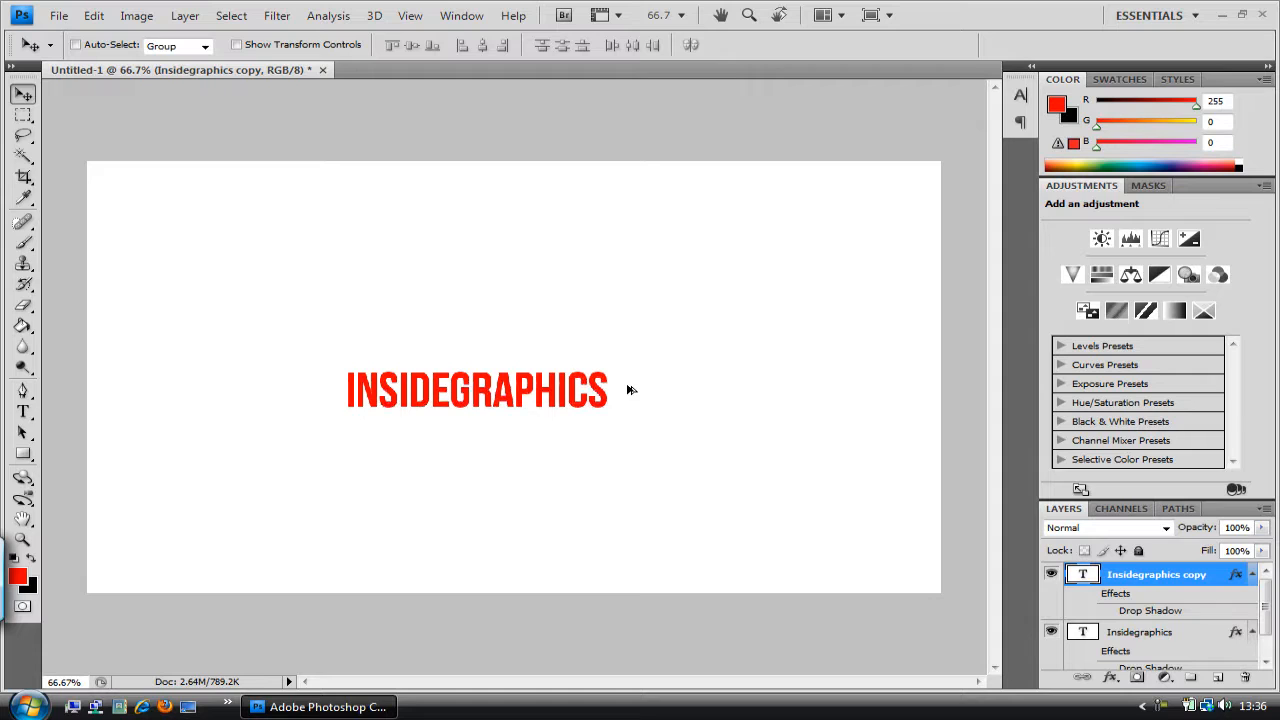
pyautogui.hotkey('ctrl', 'j')
pyautogui.hotkey('ctrl', 'j')
pyautogui.hotkey('alt', 'Right')
pyautogui.hotkey('alt', 'Down')
pyautogui.hotkey('alt', 'Right')
pyautogui.hotkey('alt', 'Down')
pyautogui.hotkey('alt', 'Right')
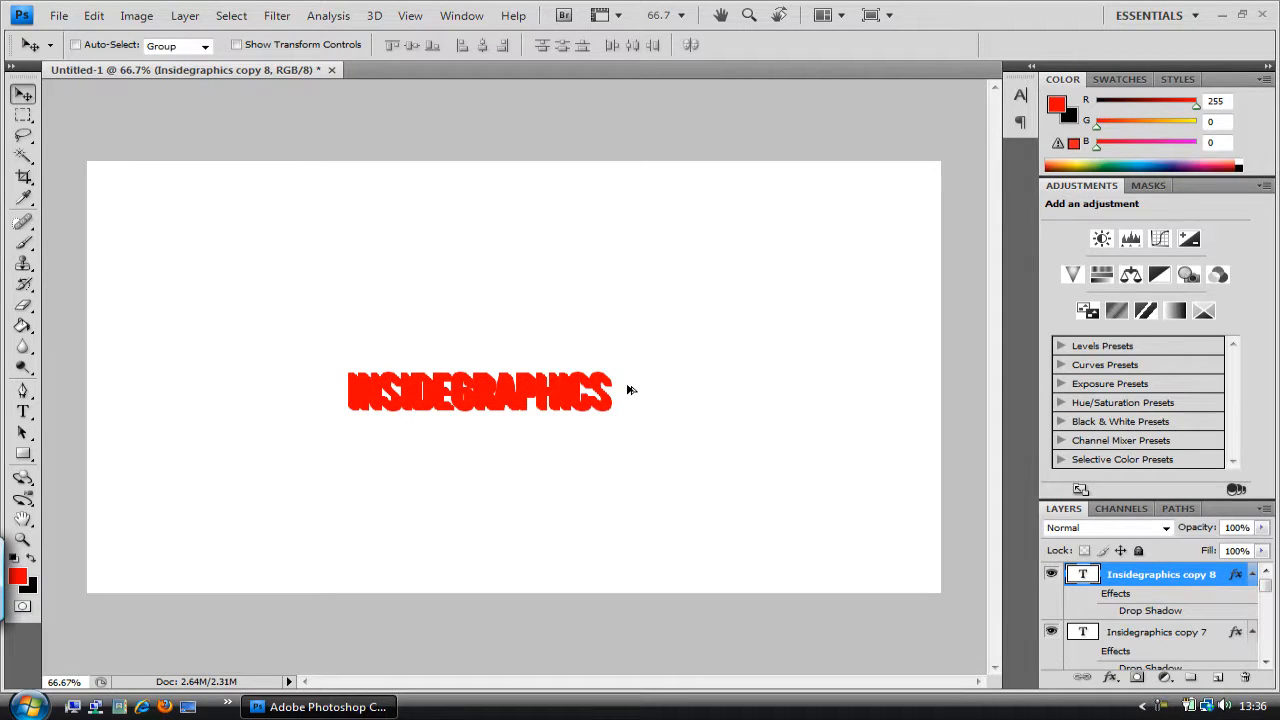
pyautogui.hotkey('alt', 'Down')
pyautogui.hotkey('alt', 'Right')
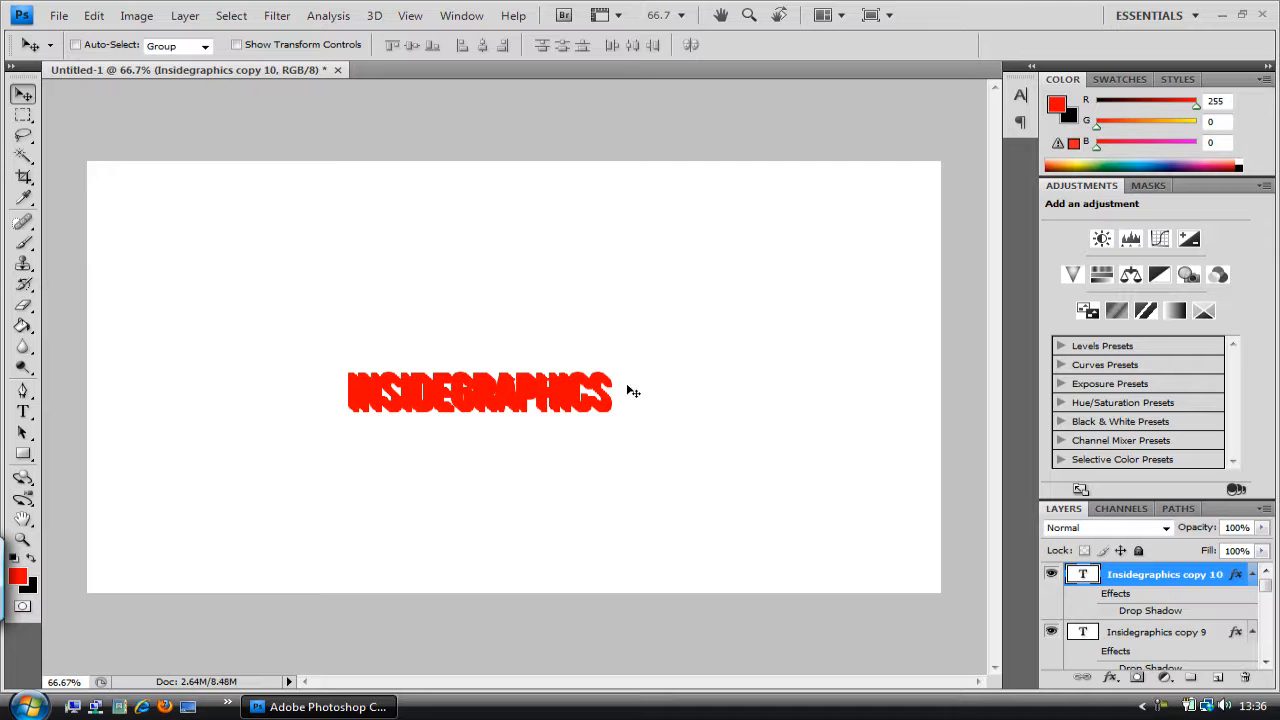
# - Merge all the Insidegraphics copies into one layer and place it beneath the original text layer
pyautogui.moveTo(1270, 592); pyautogui.dragTo(1263, 648)
pyautogui.keyDown('shift'); pyautogui.click(1155, 638); pyautogui.keyUp('shift')
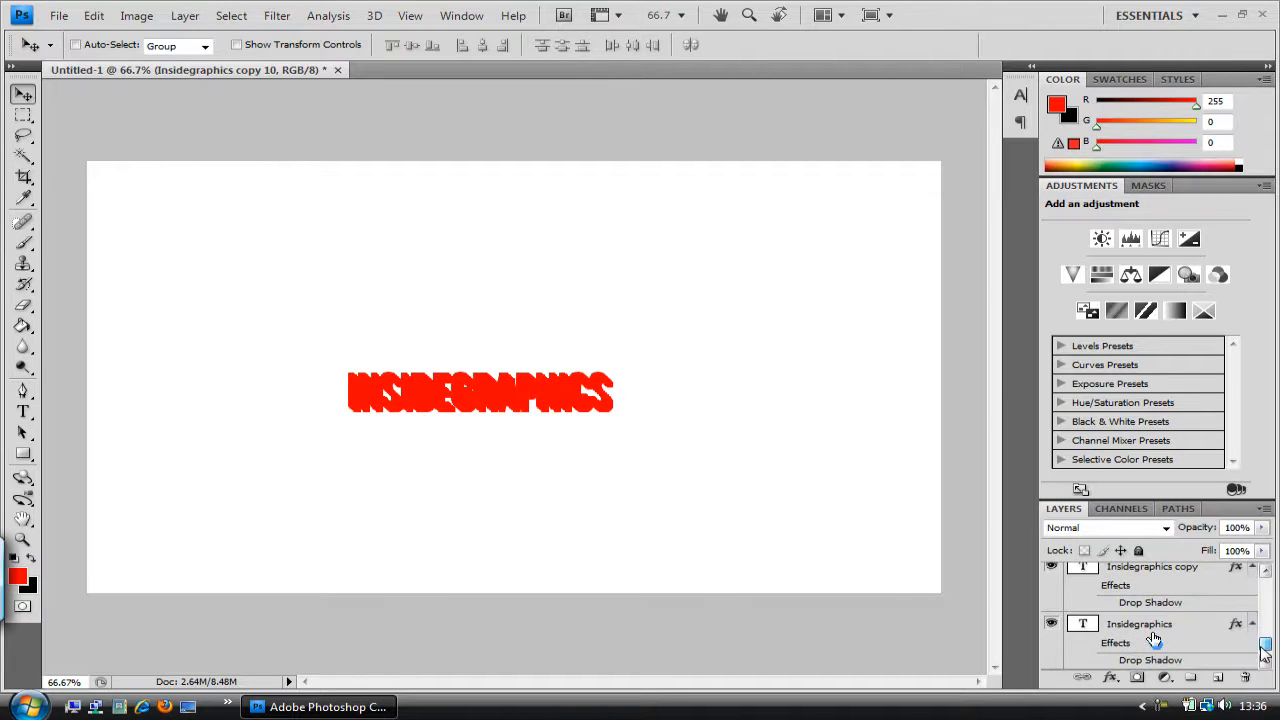
pyautogui.keyDown('shift'); pyautogui.click(1155, 638); pyautogui.keyUp('shift')
pyautogui.rightClick(1178, 640)
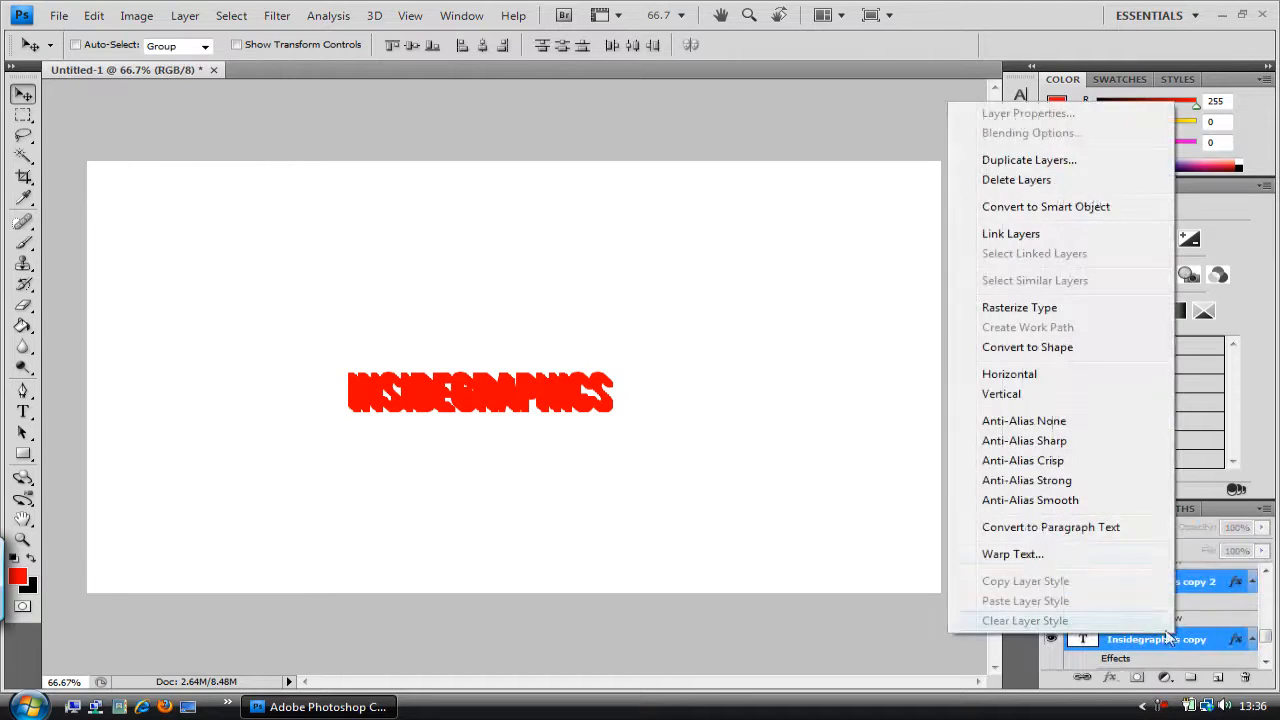
pyautogui.press('Escape')
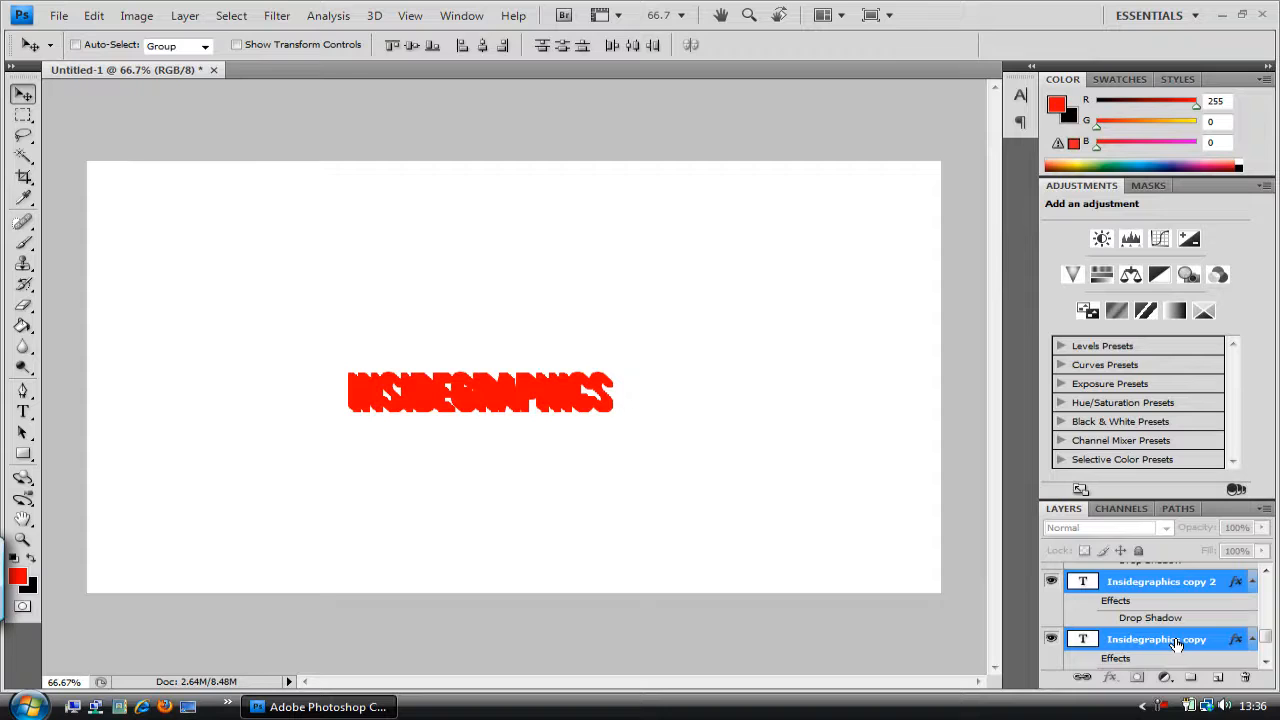
pyautogui.hotkey('ctrl', 'e')
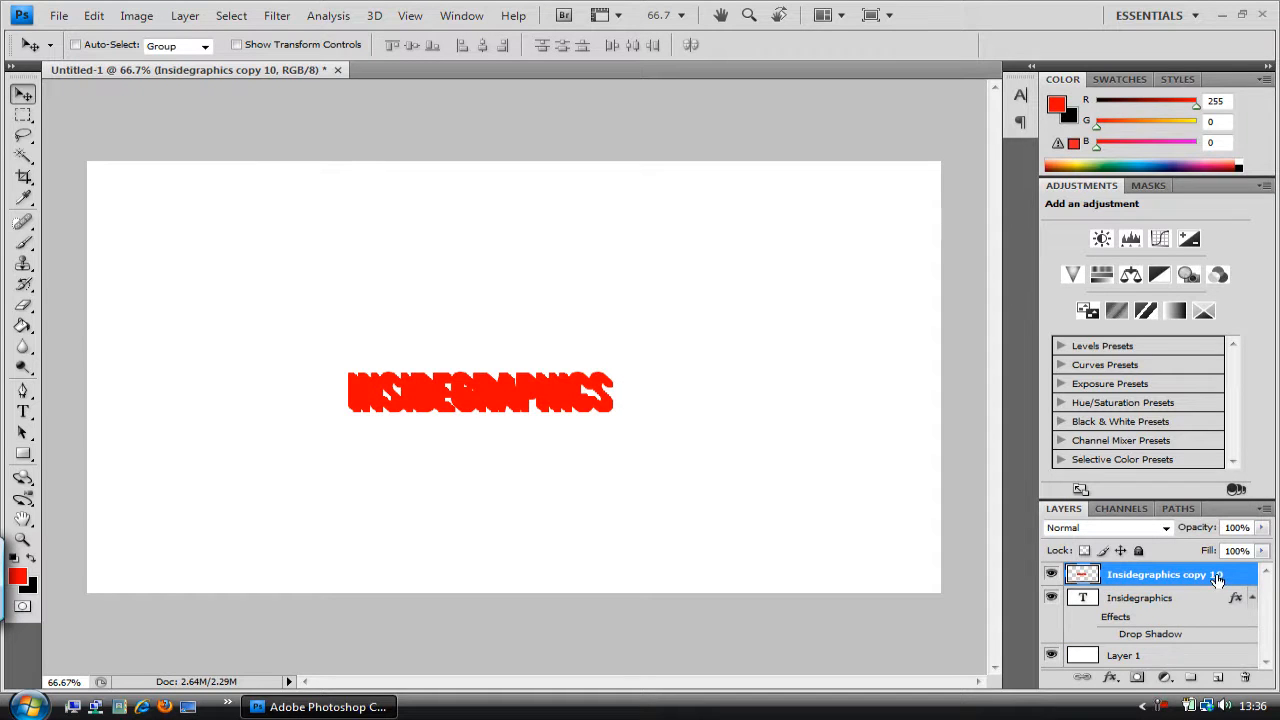
pyautogui.moveTo(1188, 578); pyautogui.dragTo(1162, 638)
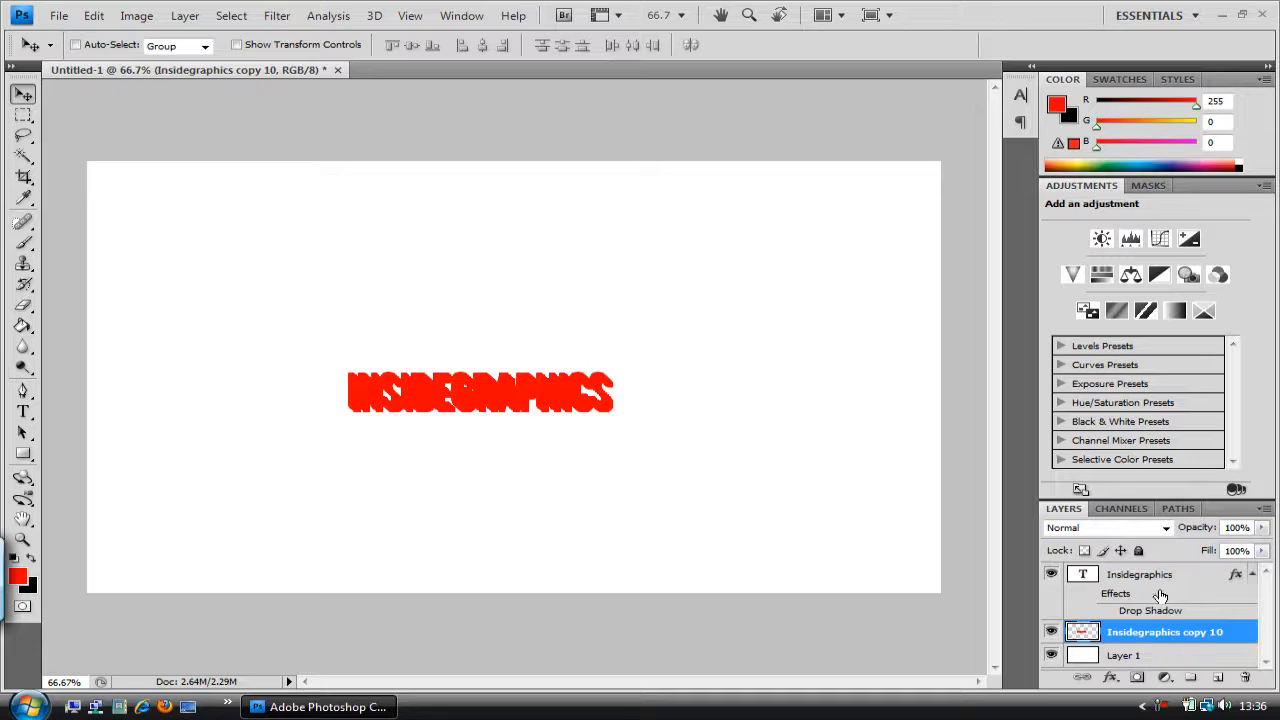
# - Apply a Color Overlay in a darker red to the merged Insidegraphics copy 10 layer
pyautogui.doubleClick(1130, 640)
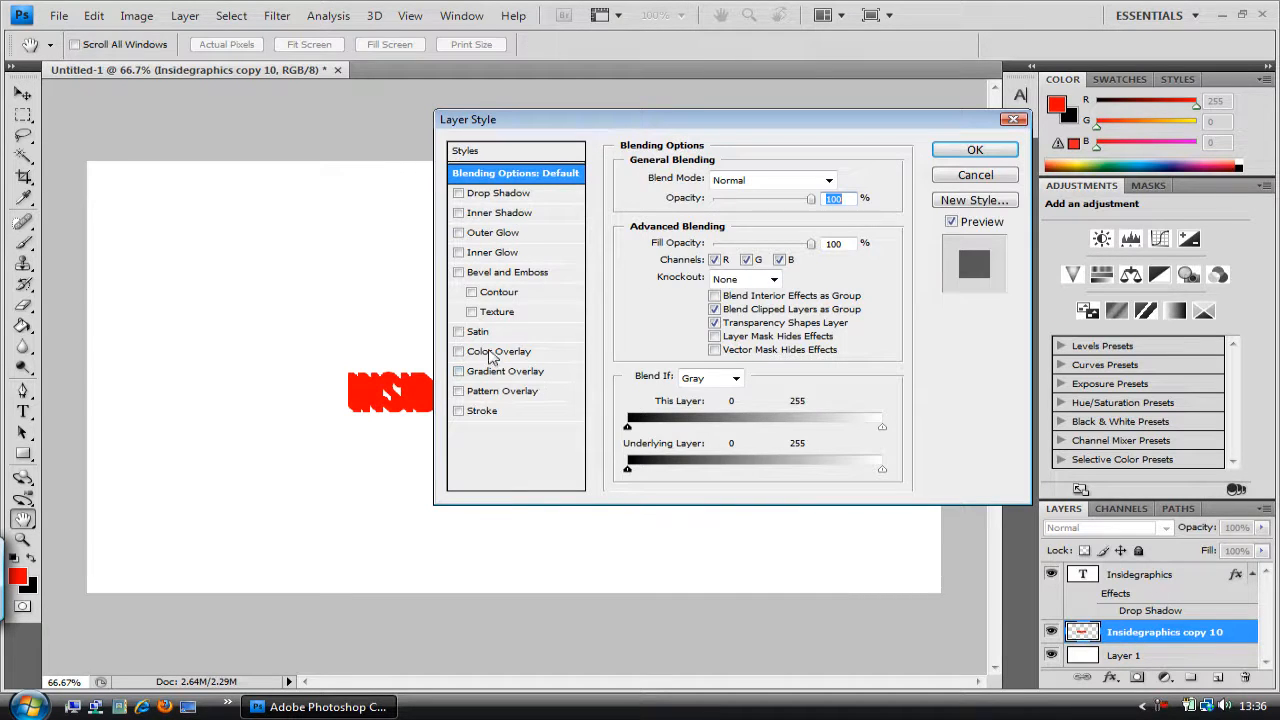
pyautogui.click(492, 352)
pyautogui.click(836, 179)
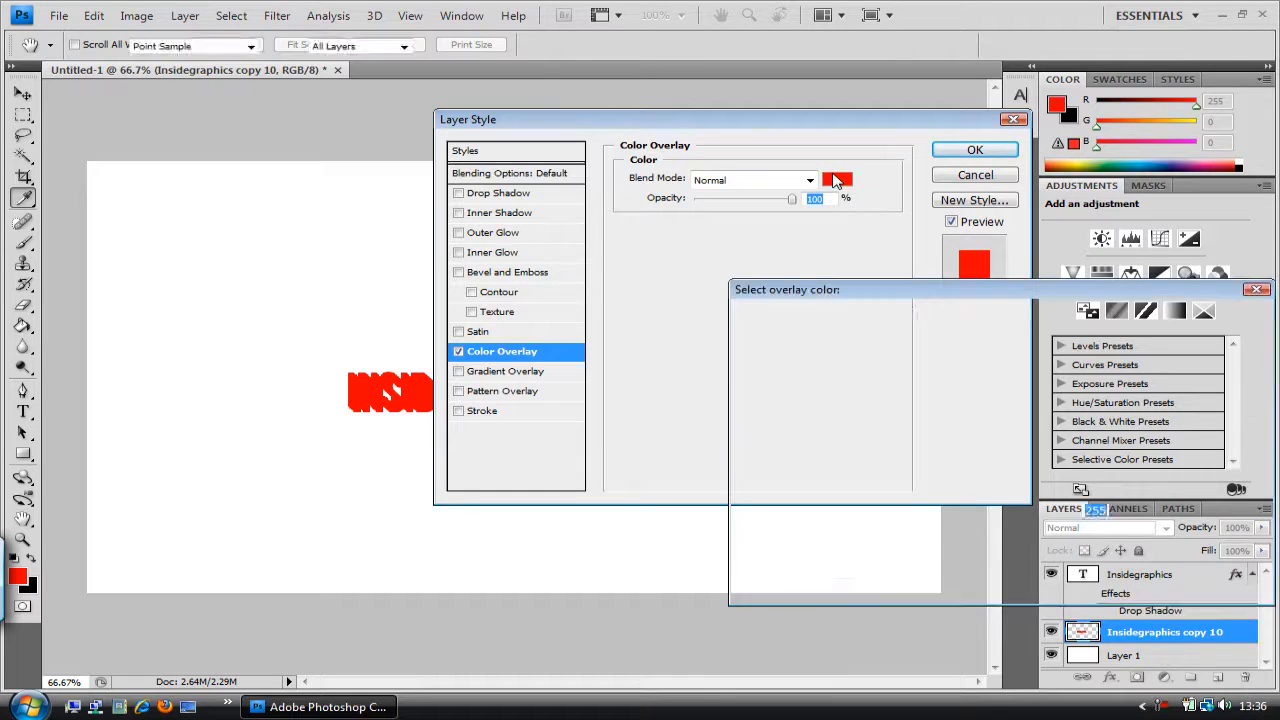
pyautogui.click(1000, 380)
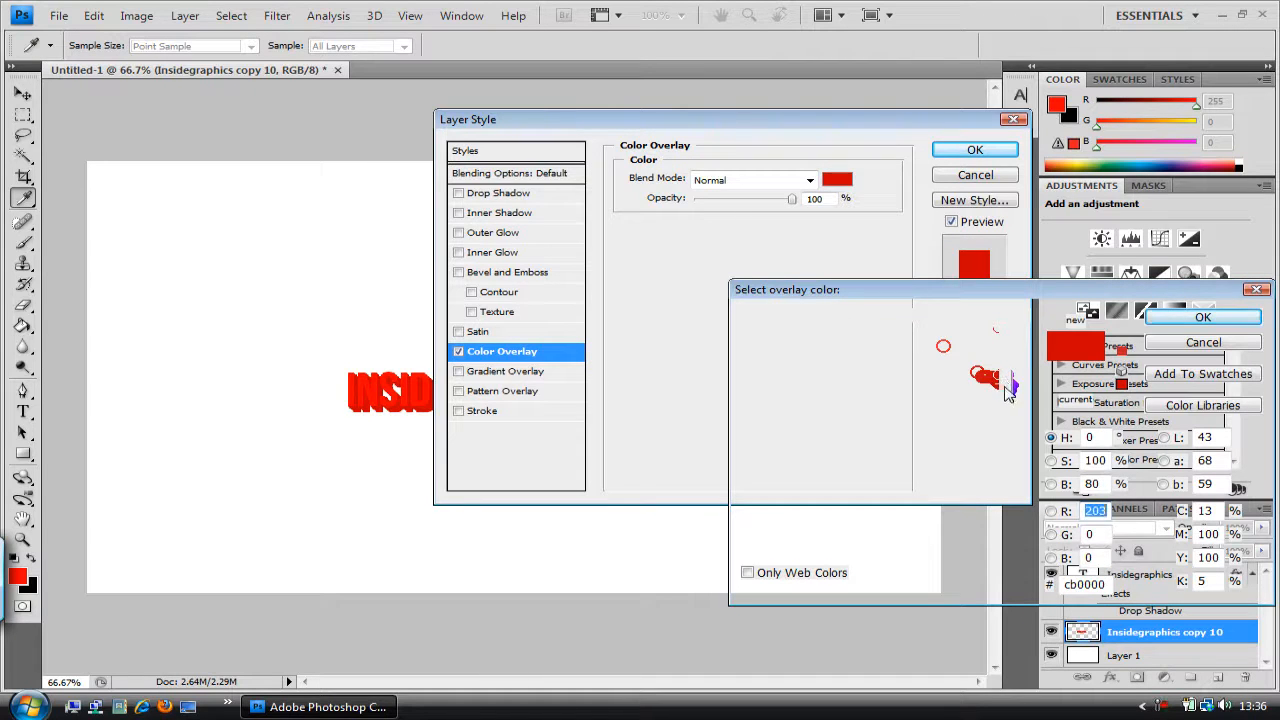
pyautogui.click(1218, 318)
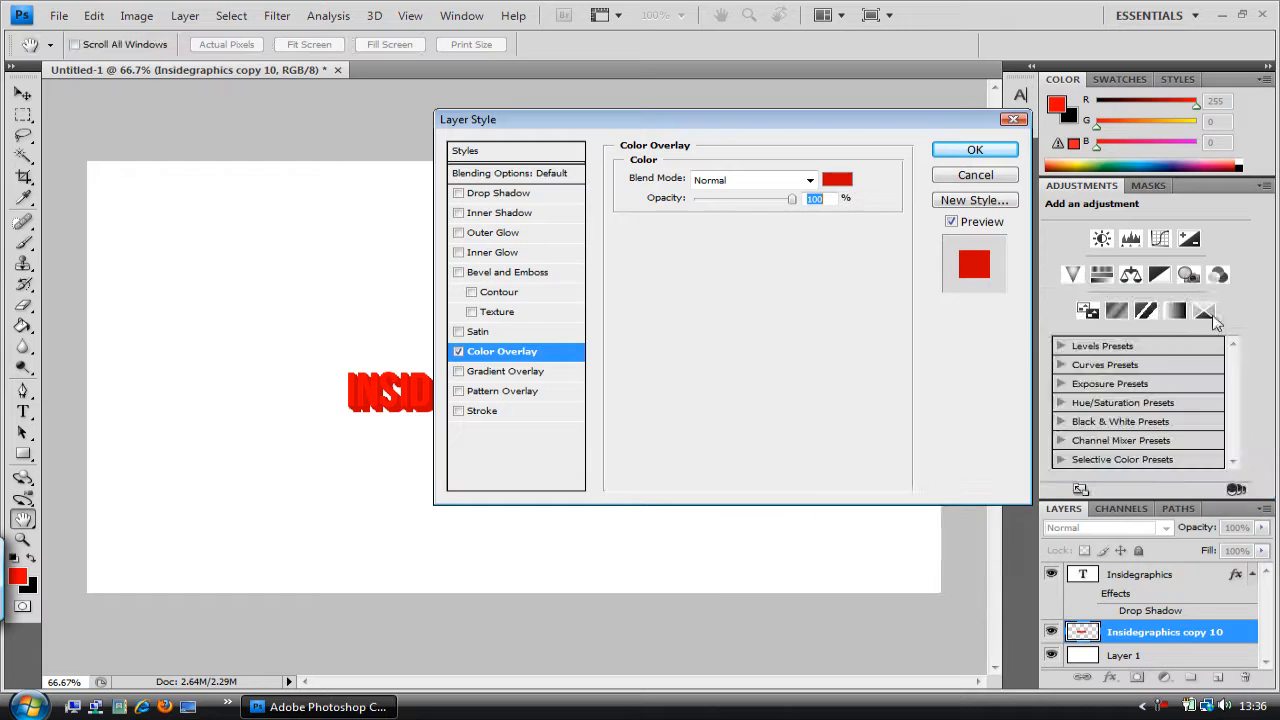
pyautogui.click(965, 152)
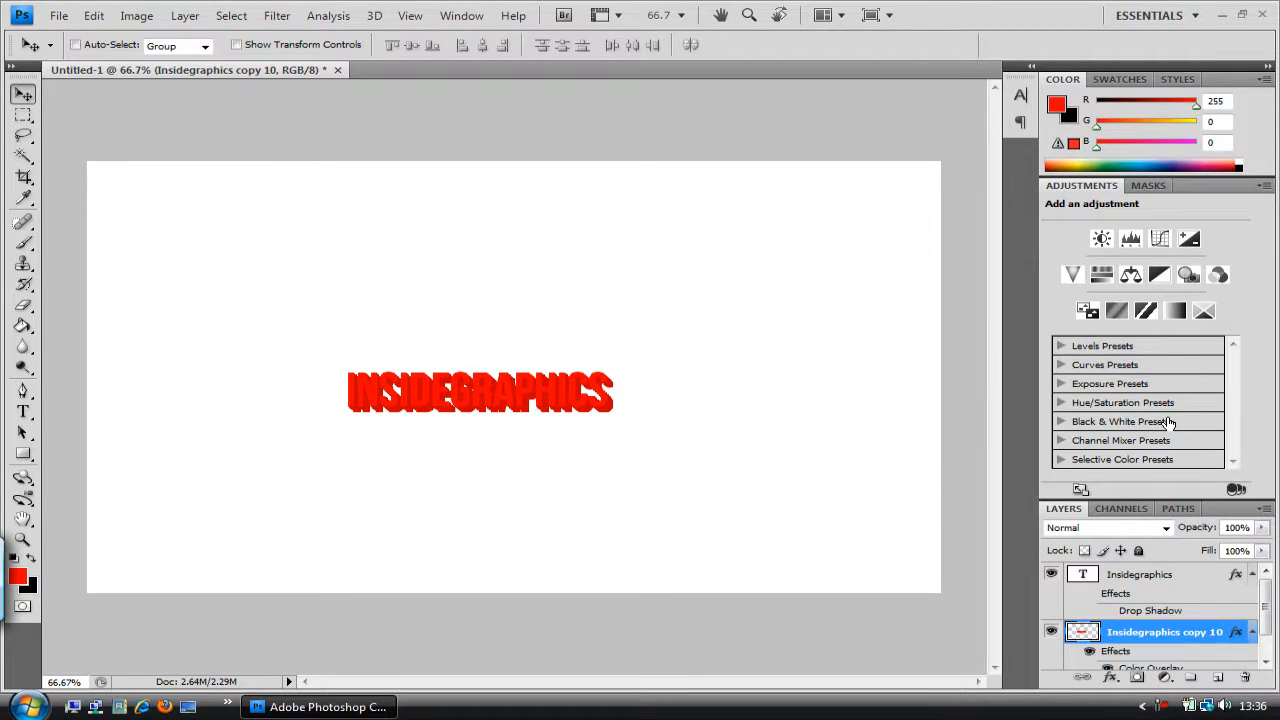
# - Try to deepen the extrusion with further copies of the merged layer offset right and down
pyautogui.hotkey('alt', 'Right')
pyautogui.hotkey('alt', 'Down')
pyautogui.hotkey('alt', 'Right')
pyautogui.hotkey('alt', 'Down')
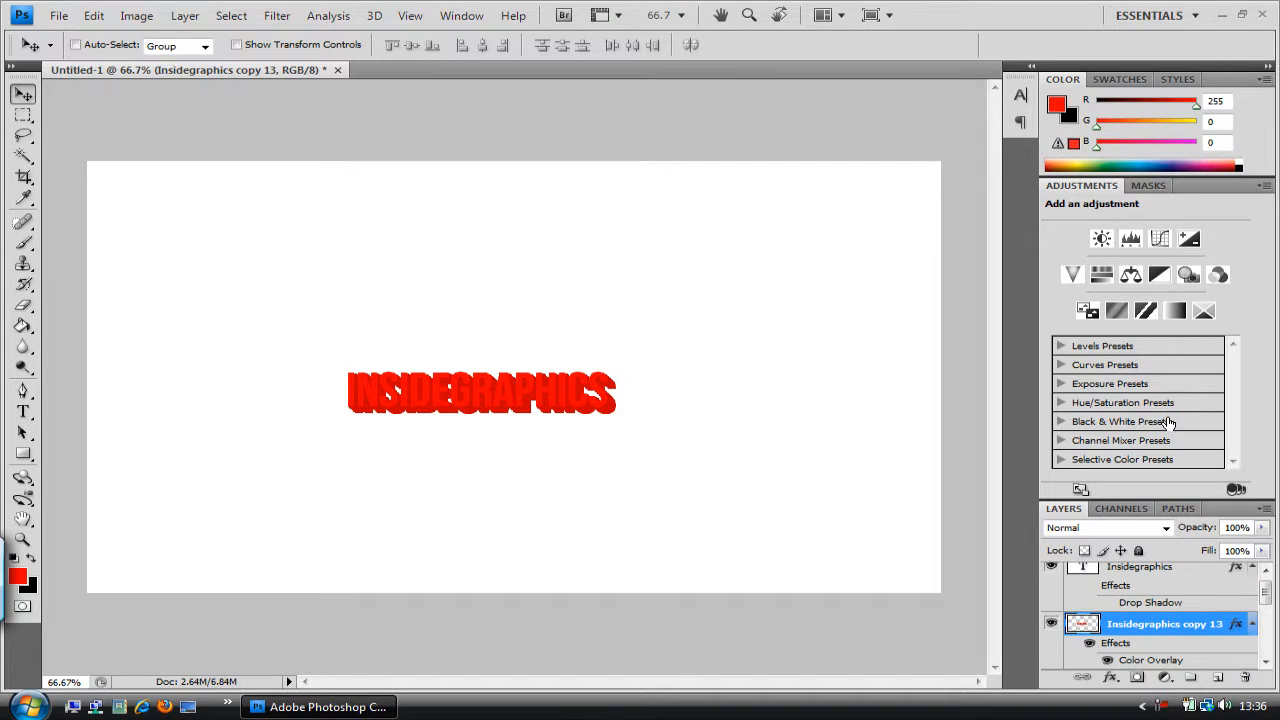
pyautogui.hotkey('alt', 'Down')
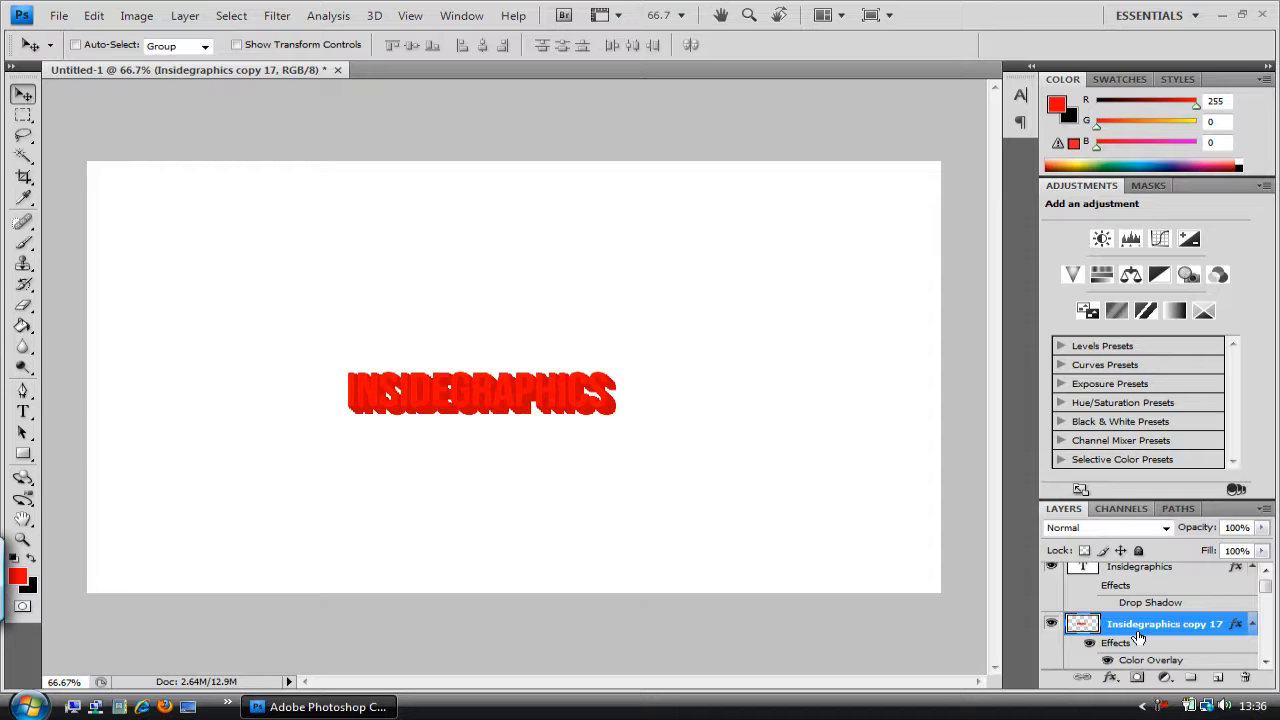
pyautogui.moveTo(1264, 589); pyautogui.dragTo(1265, 655)
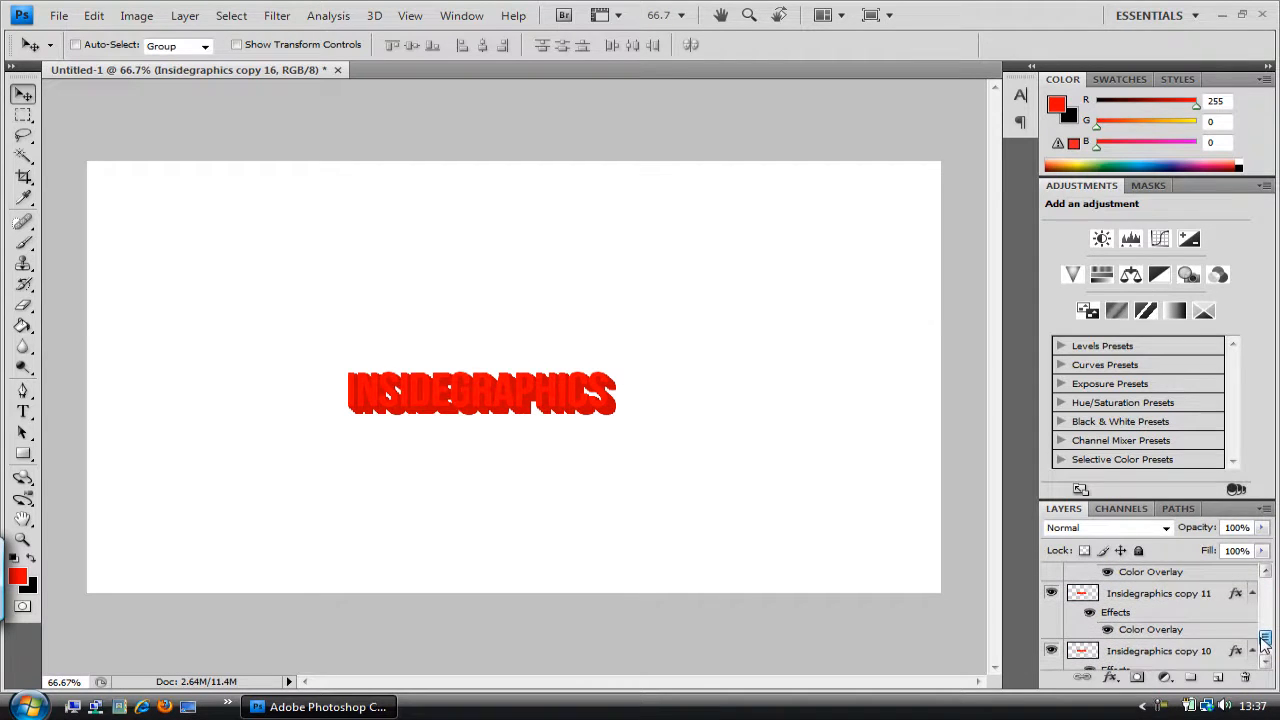
pyautogui.click(1140, 598)
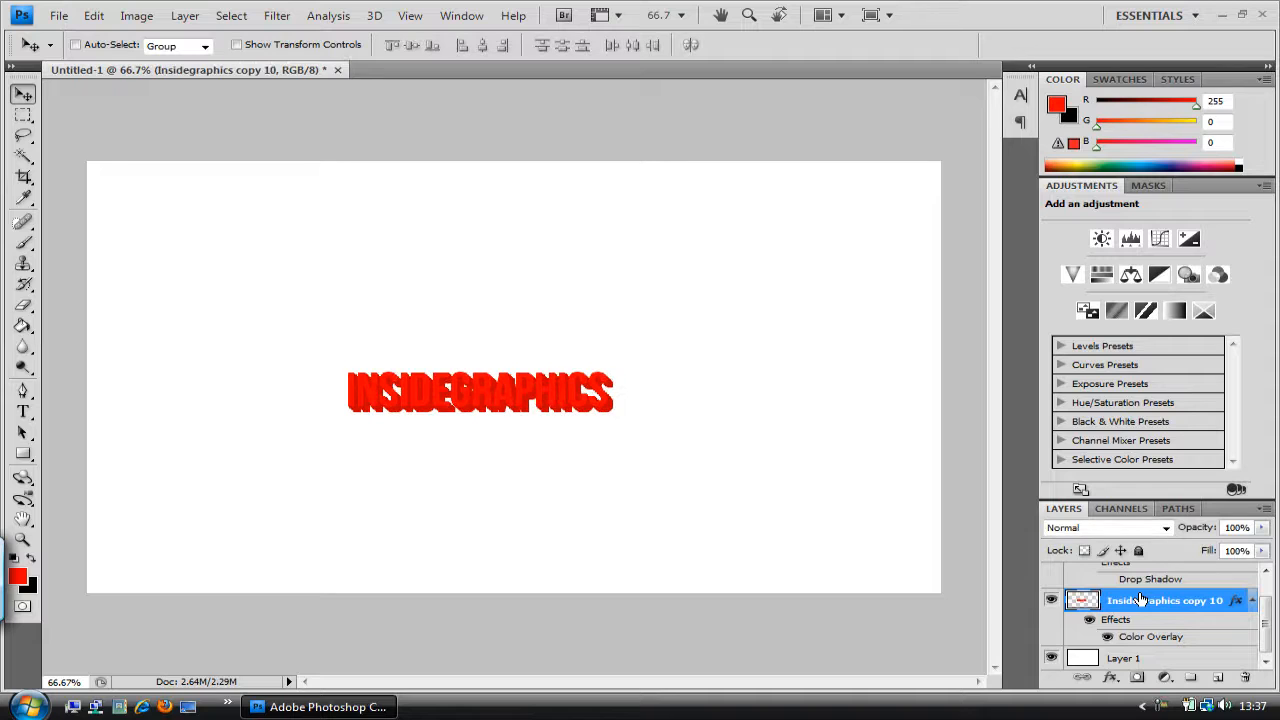
# - Search the computer's installed programs for photoshop and close the search without launching anything
pyautogui.click(29, 706)
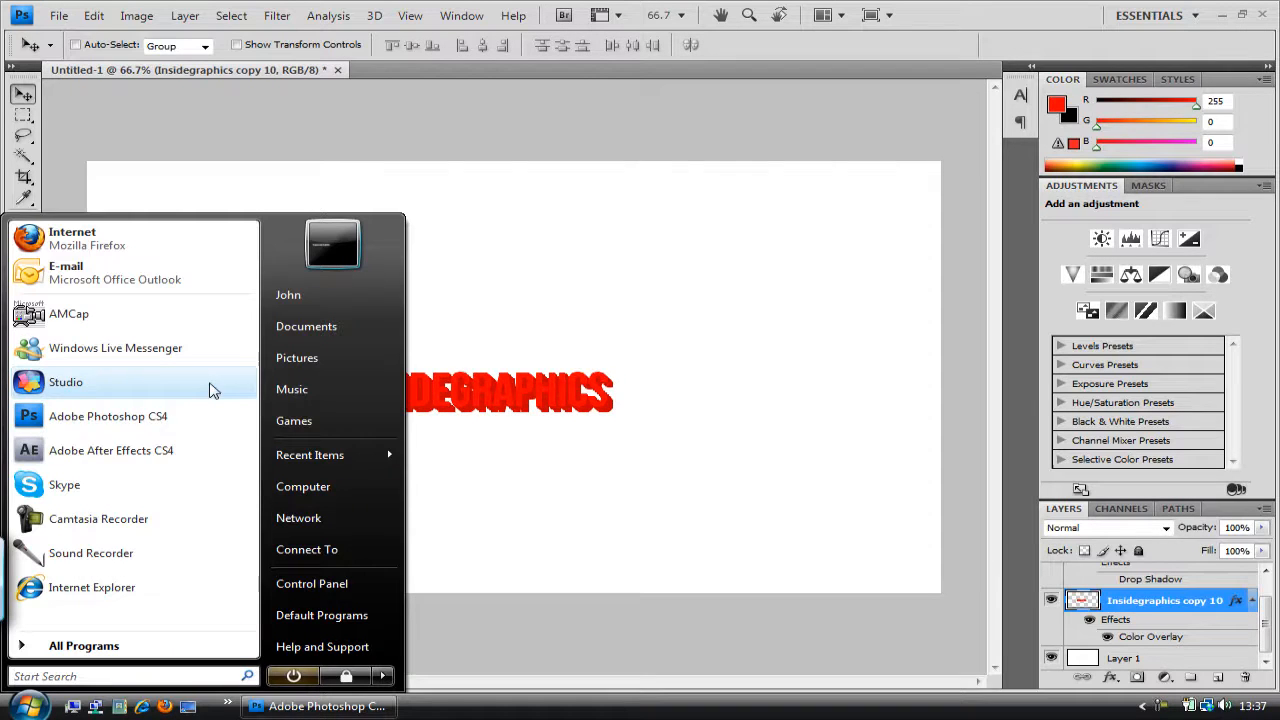
pyautogui.write('Shoth')
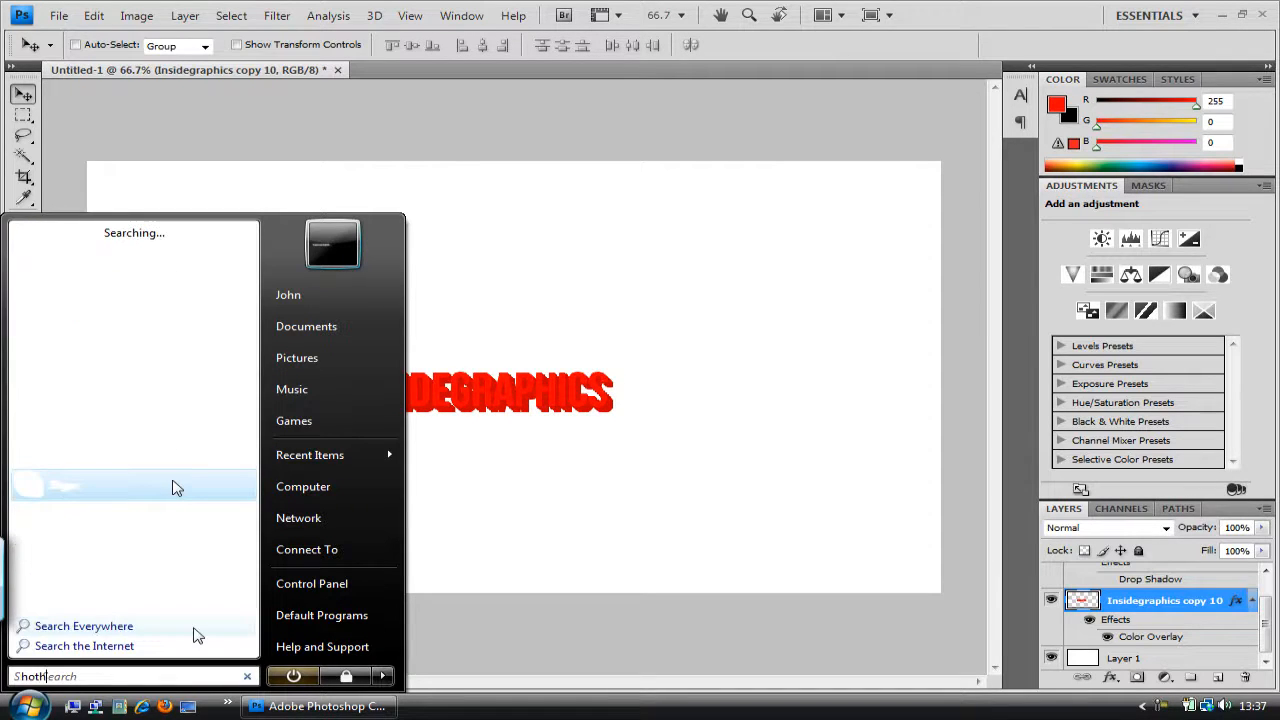
pyautogui.press('BackSpace')
pyautogui.press('BackSpace')
pyautogui.press('BackSpace')
pyautogui.press('BackSpace')
pyautogui.press('BackSpace')
pyautogui.write('phots')
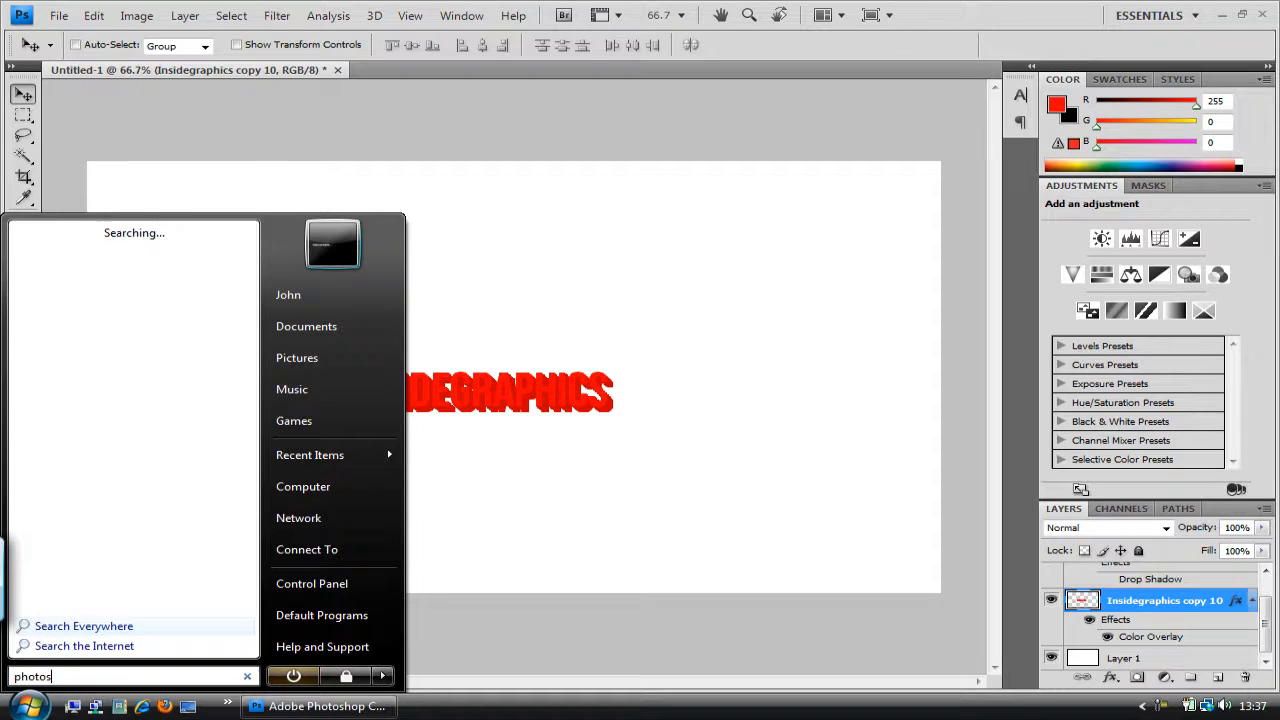
pyautogui.write('hop')
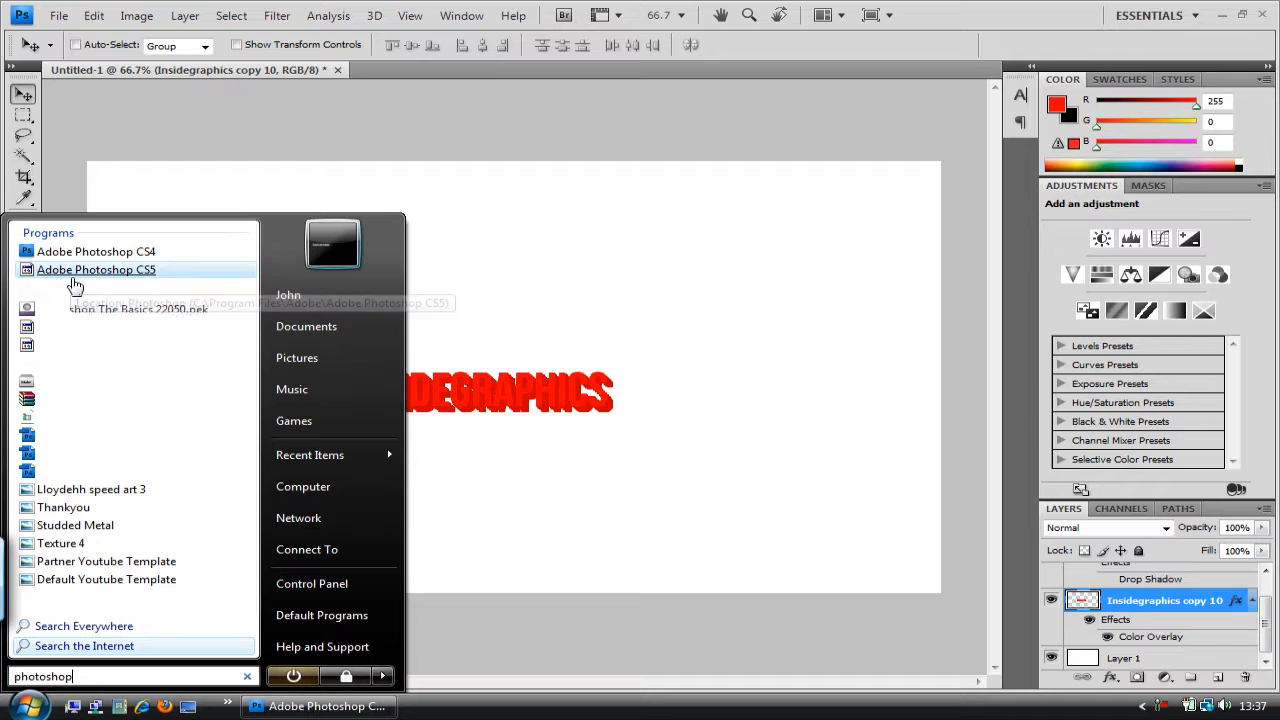
pyautogui.click(408, 455)
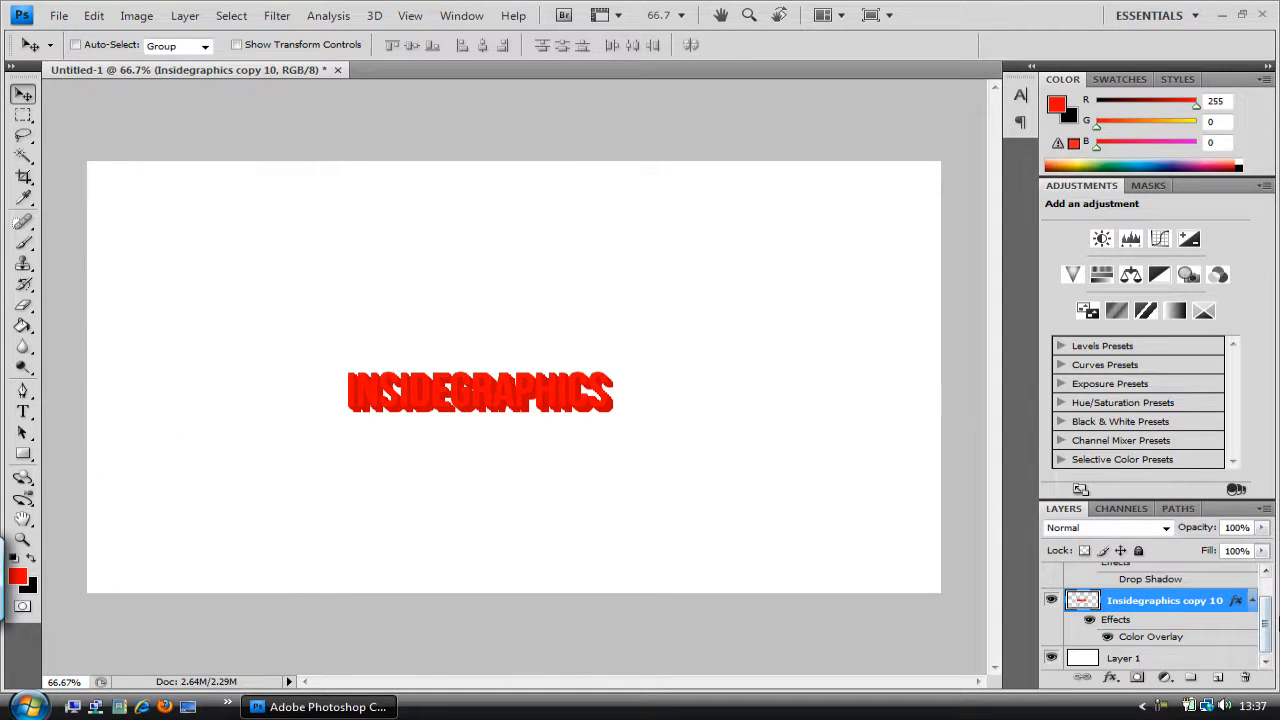
# - Select the original Insidegraphics text layer and look over the available 3D commands
pyautogui.moveTo(1268, 616); pyautogui.dragTo(1268, 590)
pyautogui.doubleClick(1125, 576)
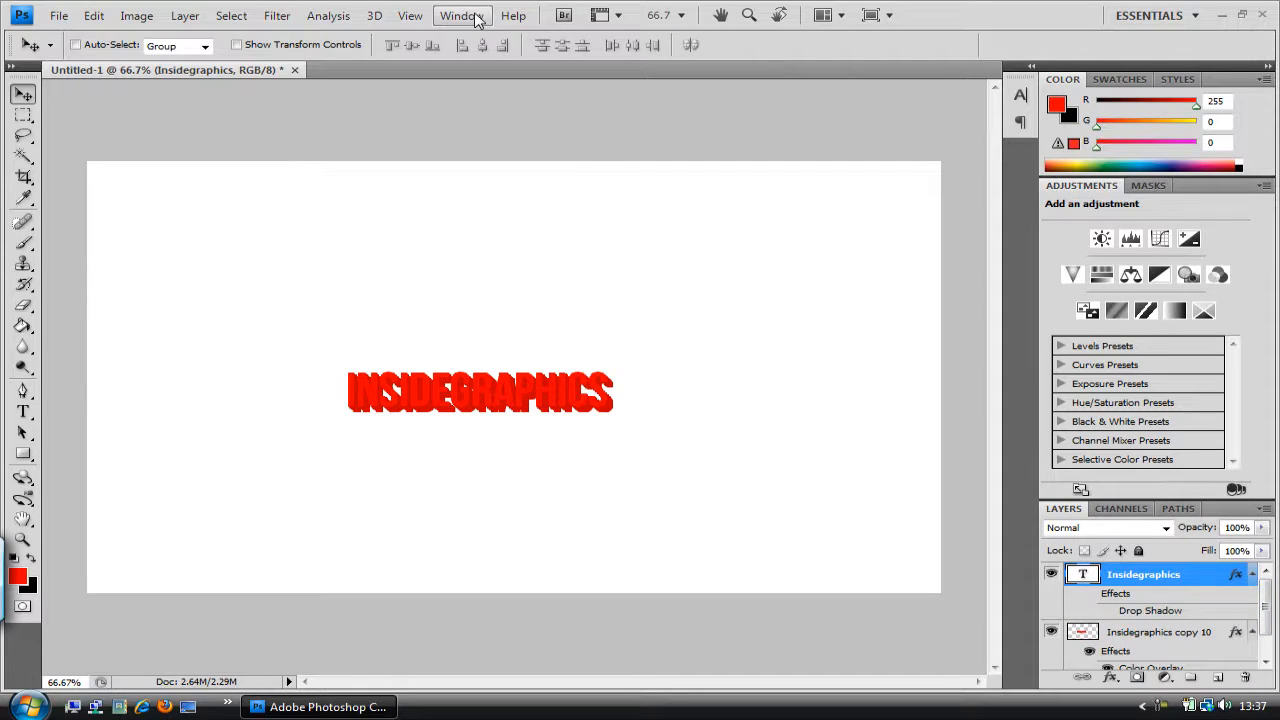
pyautogui.click(374, 16)
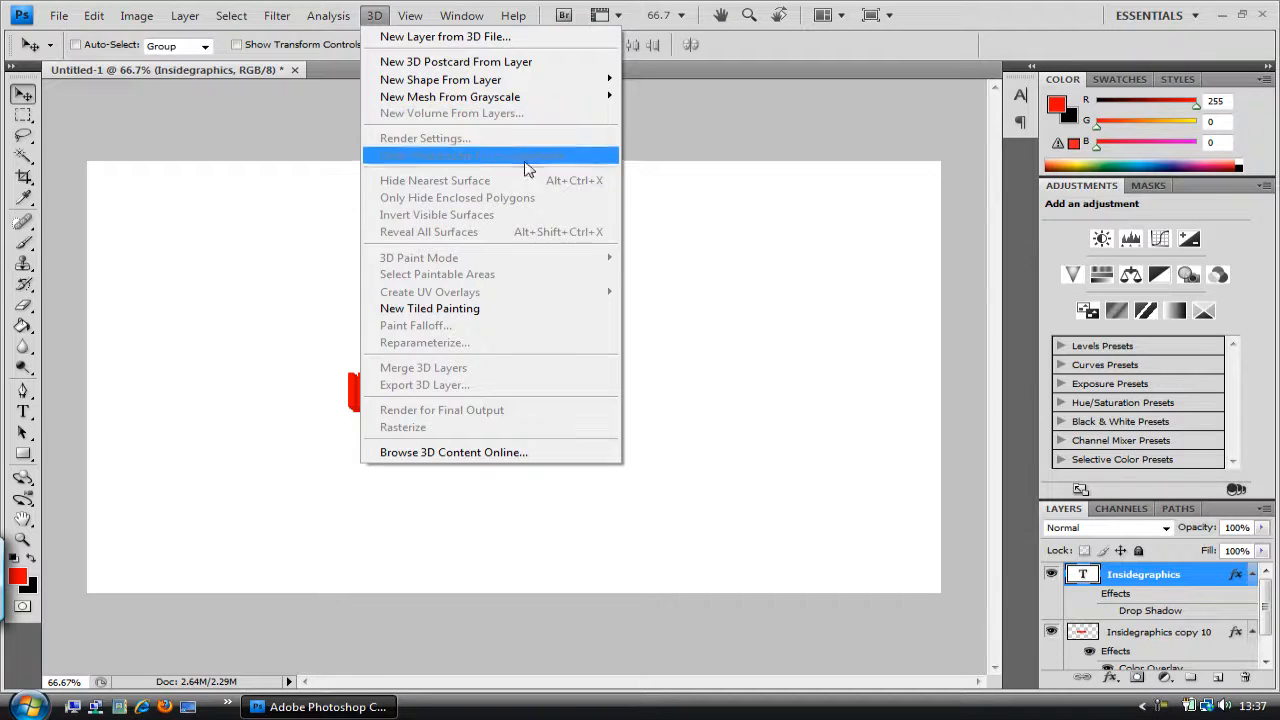
# - Add a stroke to the Insidegraphics text layer, adjusting its color and reducing its size to the minimum
pyautogui.doubleClick(1146, 575)
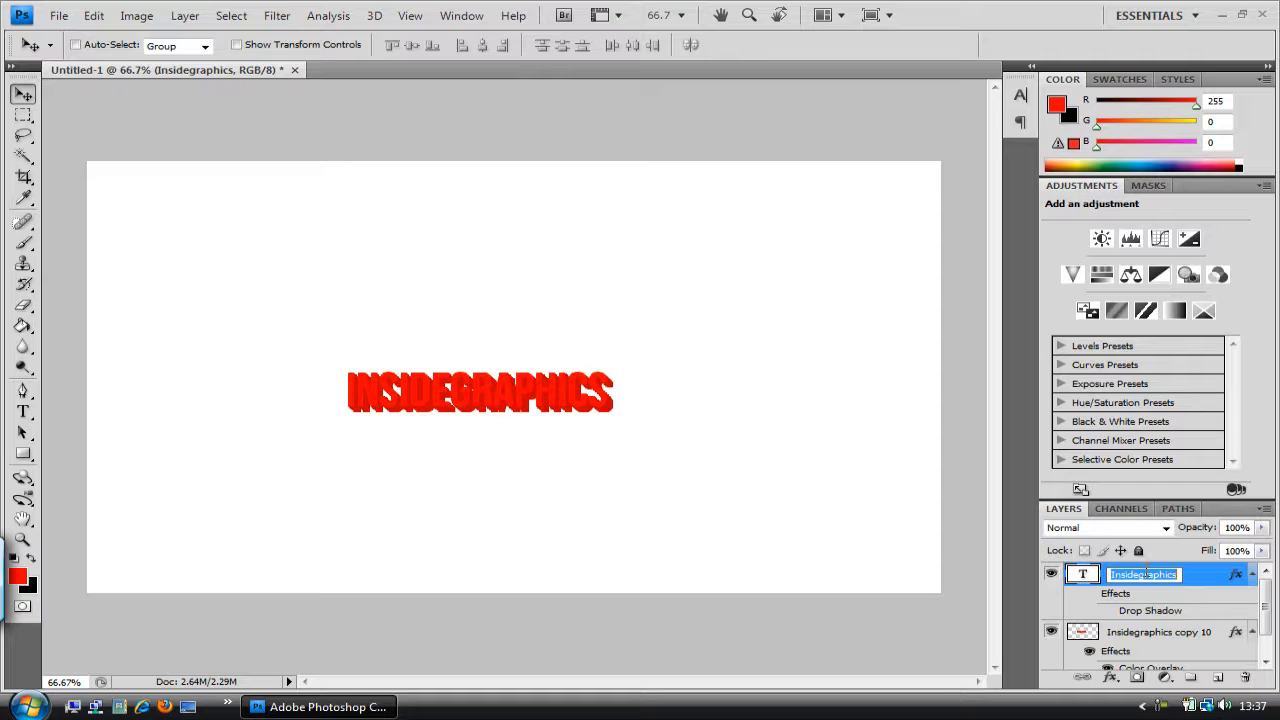
pyautogui.click(1211, 582)
pyautogui.doubleClick(1211, 582)
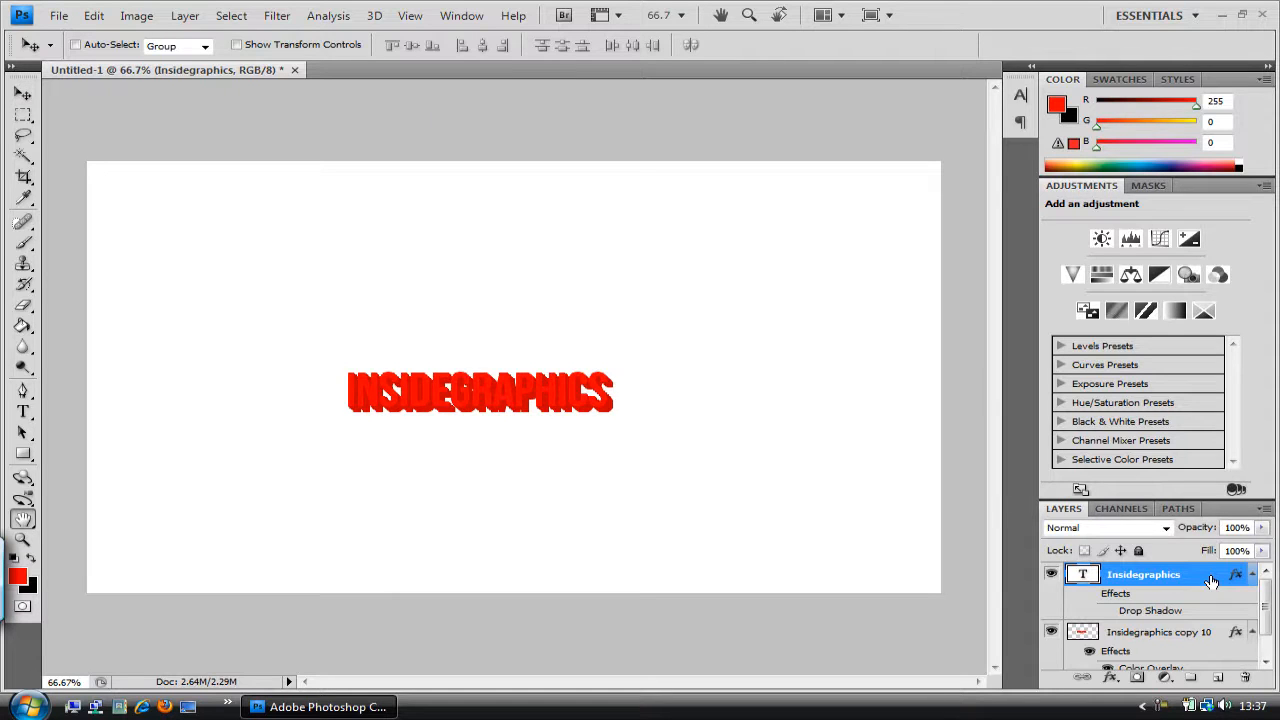
pyautogui.click(510, 411)
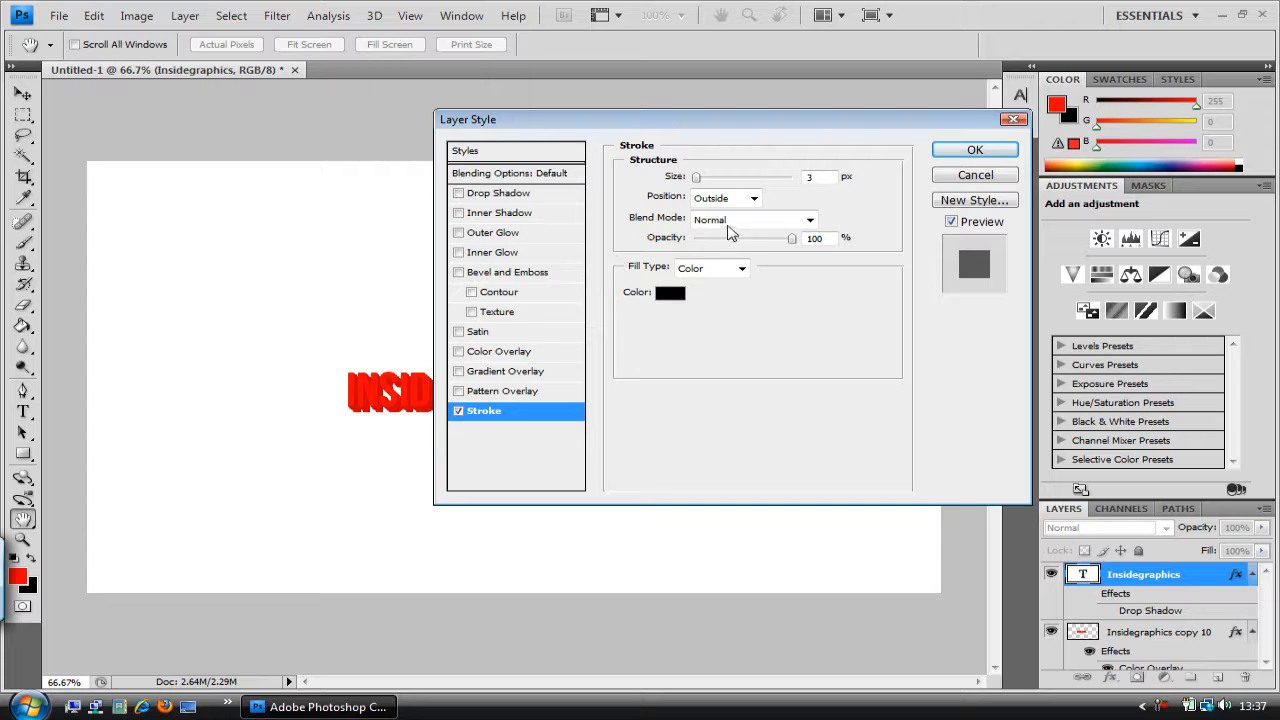
pyautogui.click(670, 293)
pyautogui.moveTo(697, 177)
pyautogui.mouseDown()
pyautogui.moveTo(737, 178)
pyautogui.moveTo(659, 180)
pyautogui.mouseUp()
pyautogui.click(975, 150)
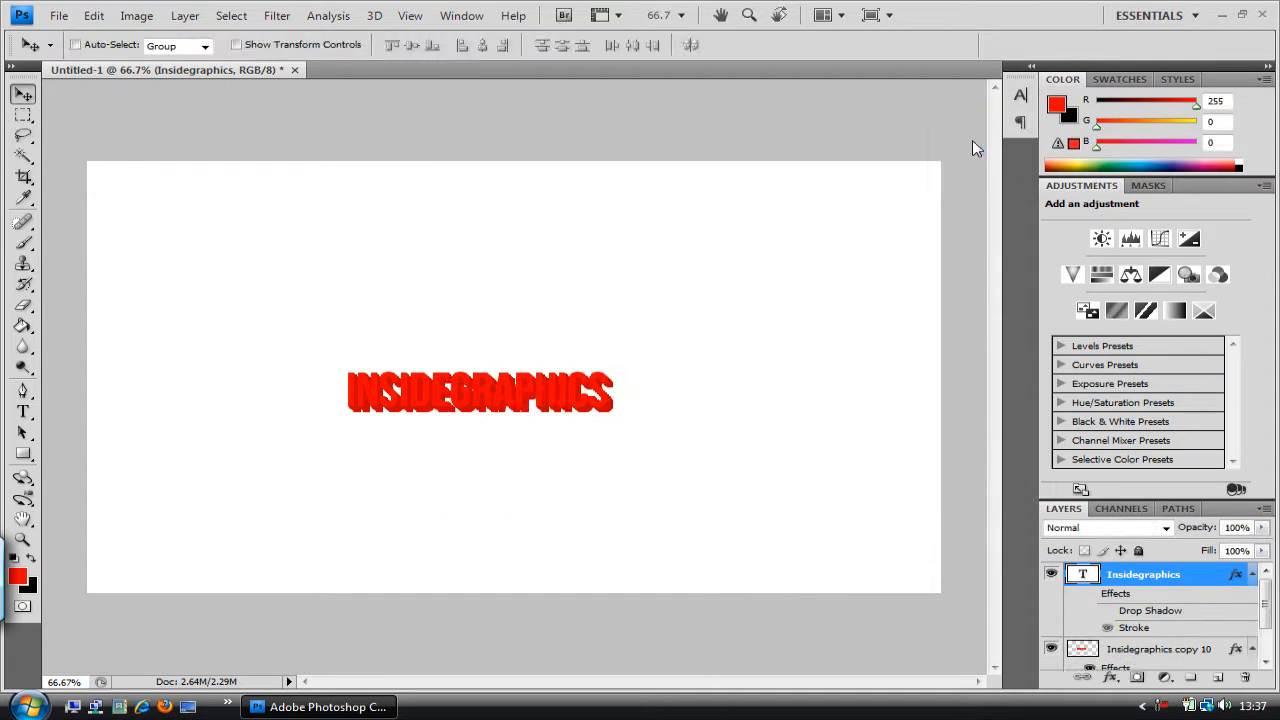
# - Extend the extrusion sideways by duplicating the merged Insidegraphics copy 10 layer three times, nudging each copy right
pyautogui.click(23, 115)
pyautogui.click(23, 93)
pyautogui.click(1134, 648)
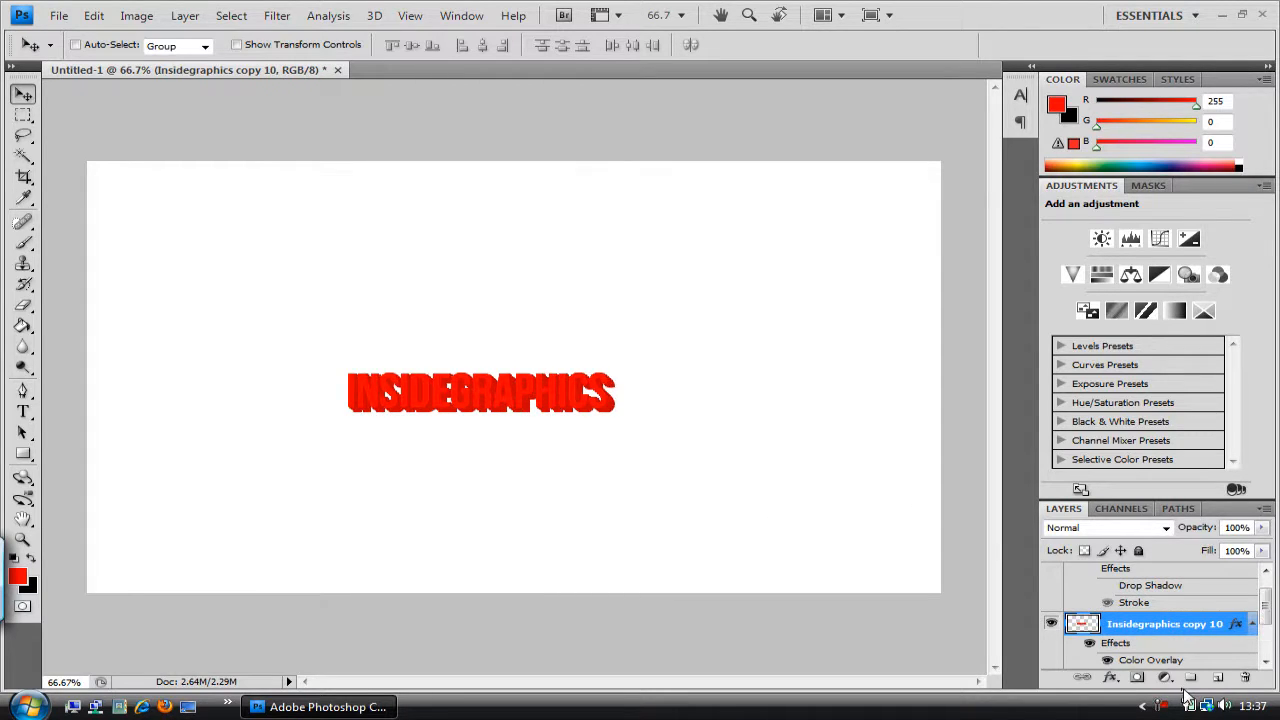
pyautogui.hotkey('alt', 'Right')
pyautogui.hotkey('alt', 'Right')
# - Delete the Insidegraphics text layer and all its extrusion copies, keeping only the white Layer 1
pyautogui.scroll(1, 1266, 598)
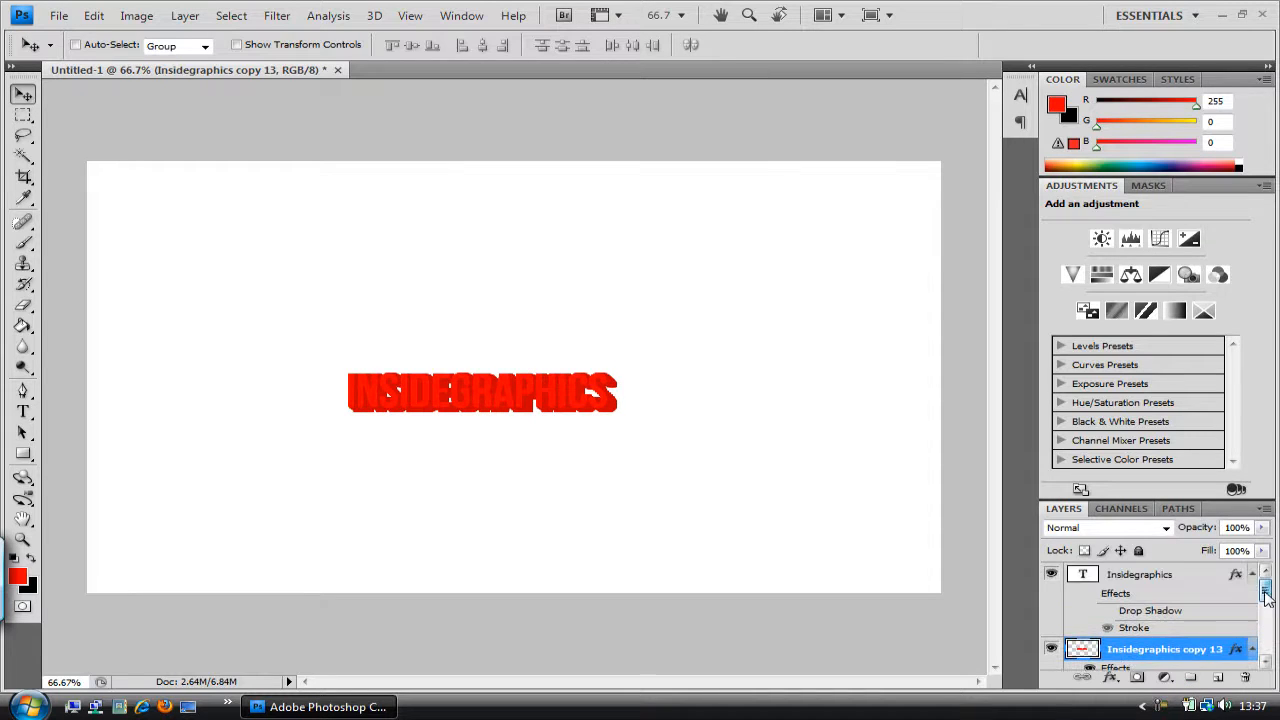
pyautogui.keyDown('shift'); pyautogui.click(1194, 573); pyautogui.keyUp('shift')
pyautogui.press('Delete')
pyautogui.press('Delete')
pyautogui.press('Delete')
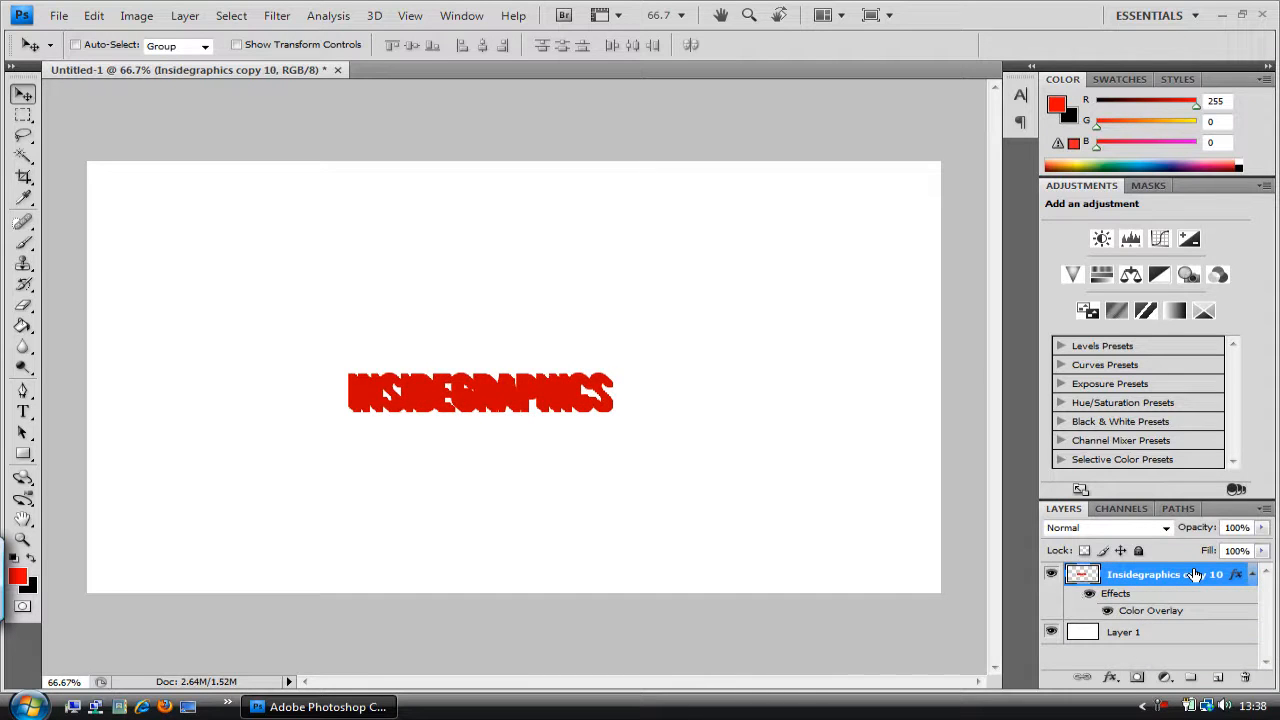
pyautogui.press('Delete')
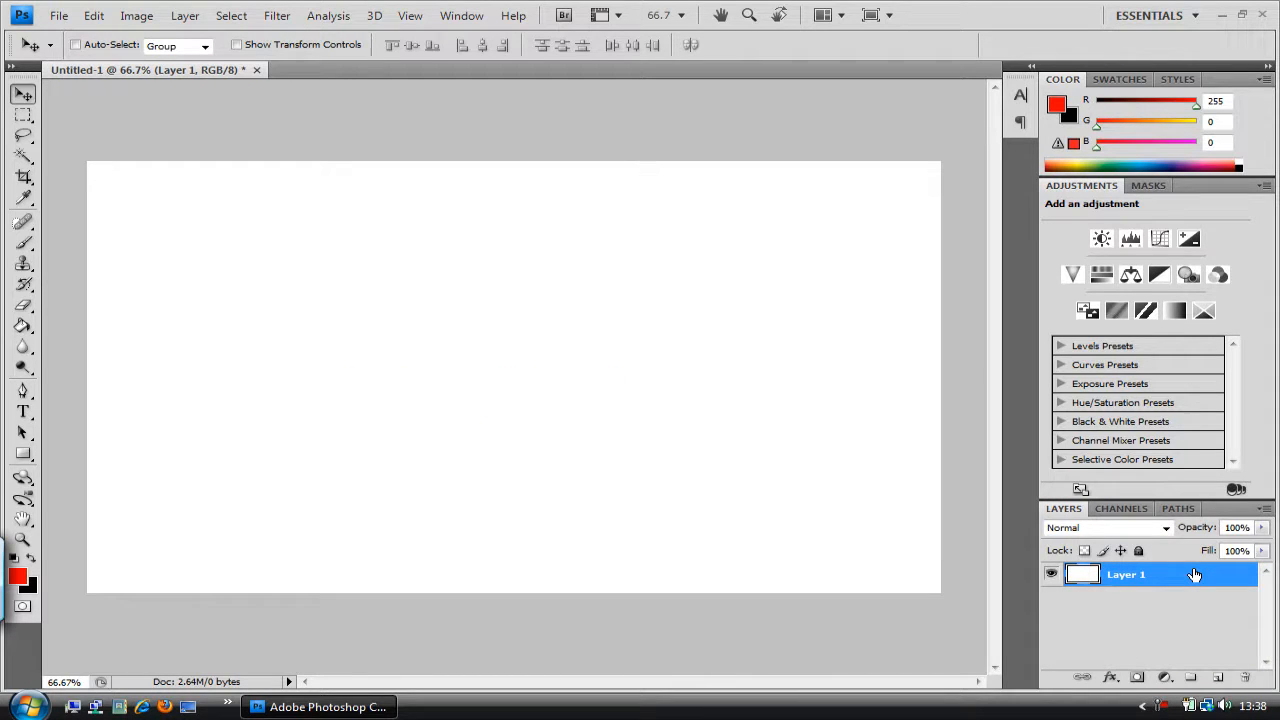